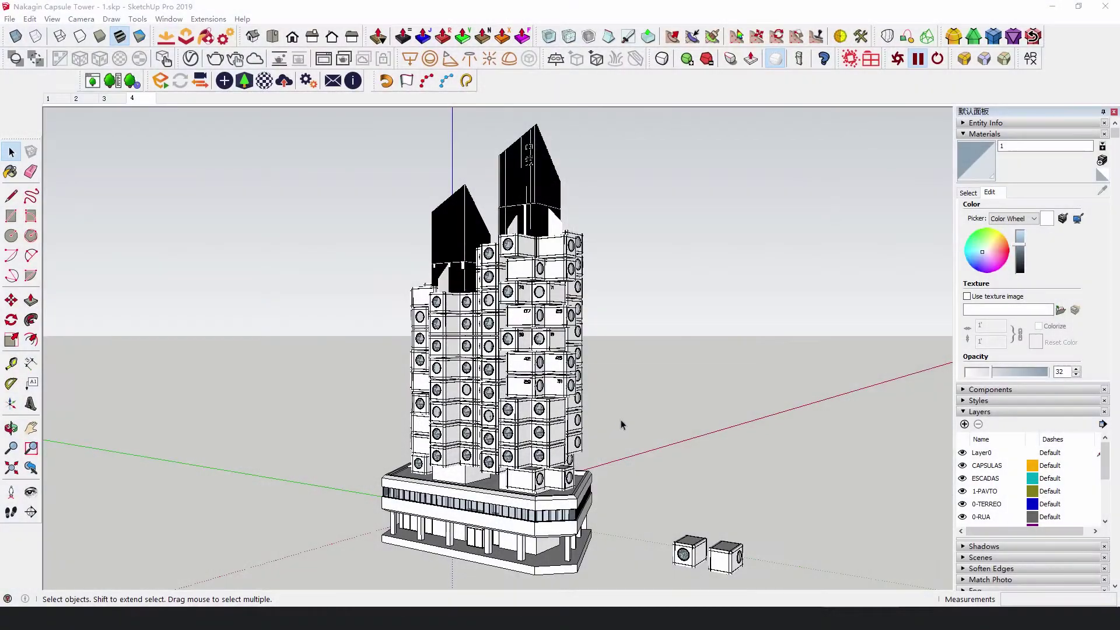
{"action": "scroll", "coordinate": [621, 419], "scroll_direction": "up", "scroll_amount": 6}
{"action": "scroll", "coordinate": [505, 394], "scroll_direction": "up", "scroll_amount": 3}
{"action": "middle_click_drag", "start_coordinate": [505, 394], "coordinate": [724, 352]}
{"action": "scroll", "coordinate": [700, 350], "scroll_direction": "down", "scroll_amount": 10}
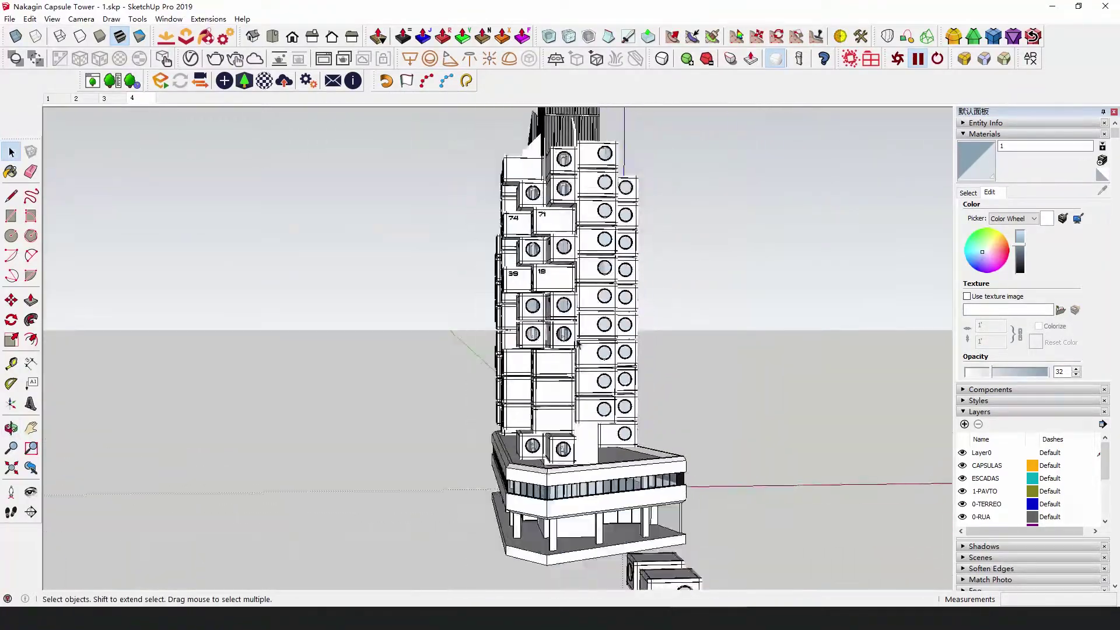
{"action": "scroll", "coordinate": [665, 448], "scroll_direction": "up", "scroll_amount": 4}
{"action": "left_click", "coordinate": [580, 461]}
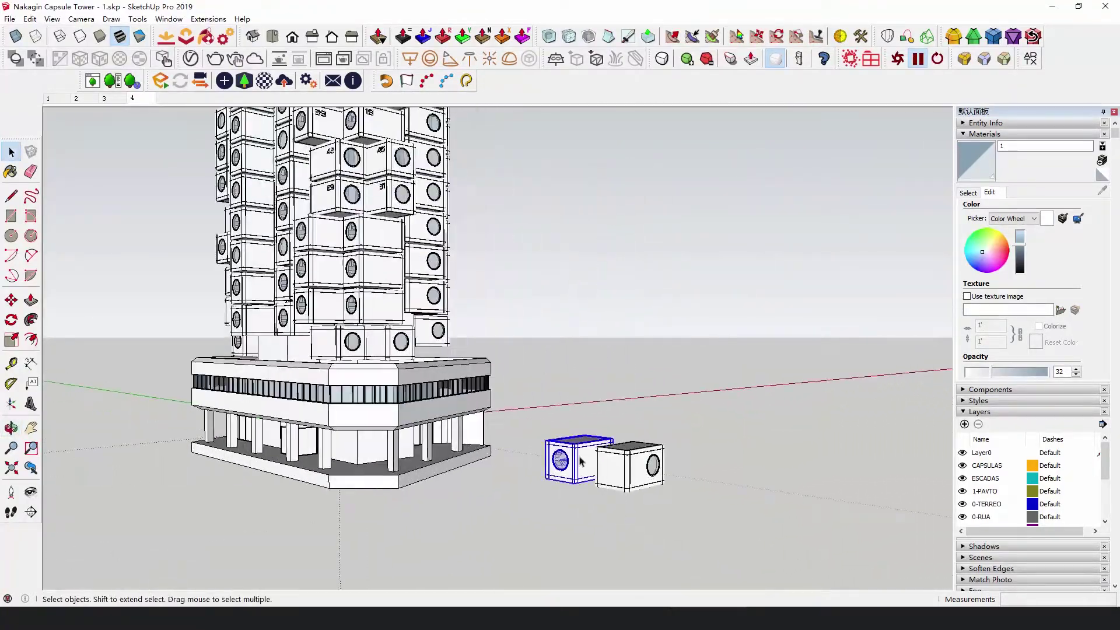
{"action": "scroll", "coordinate": [622, 475], "scroll_direction": "up", "scroll_amount": 8}
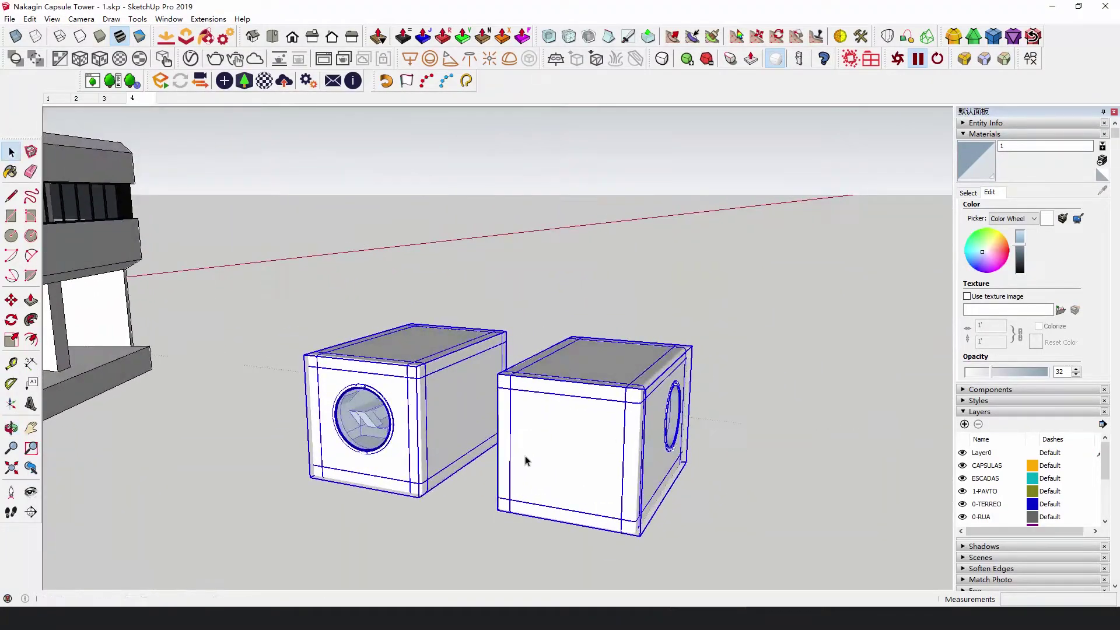
{"action": "scroll", "coordinate": [525, 461], "scroll_direction": "up", "scroll_amount": 3}
{"action": "middle_click_drag", "start_coordinate": [595, 400], "coordinate": [590, 427]}
{"action": "scroll", "coordinate": [590, 427], "scroll_direction": "down", "scroll_amount": 5}
{"action": "middle_click_drag", "start_coordinate": [550, 388], "coordinate": [671, 385]}
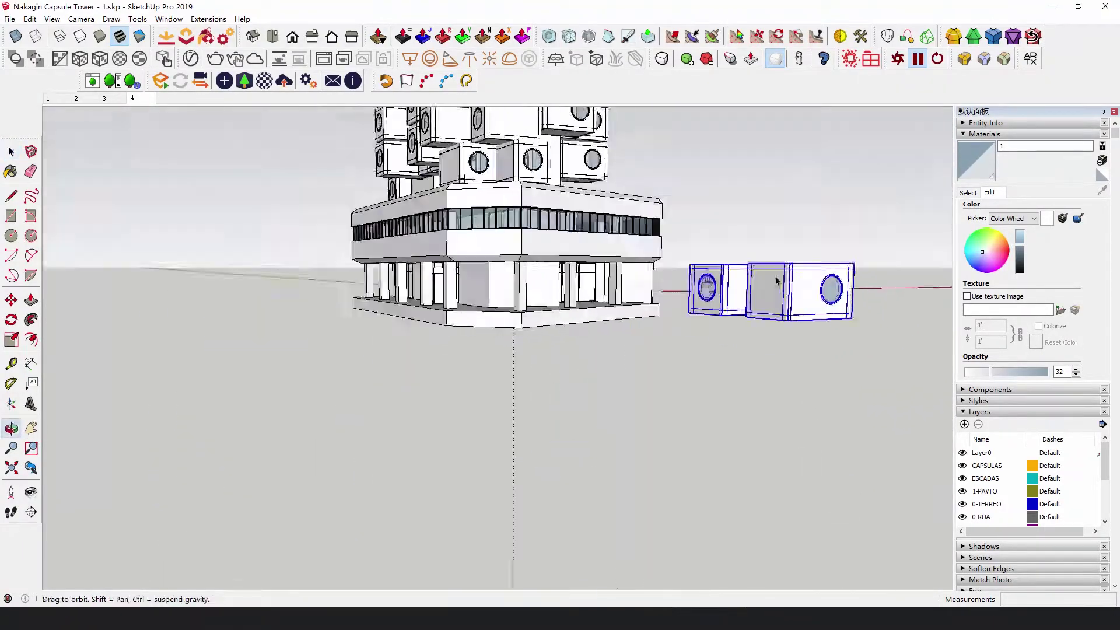
{"action": "scroll", "coordinate": [591, 382], "scroll_direction": "up", "scroll_amount": 3}
{"action": "scroll", "coordinate": [592, 382], "scroll_direction": "down", "scroll_amount": 4}
{"action": "middle_click_drag", "start_coordinate": [610, 342], "coordinate": [631, 360]}
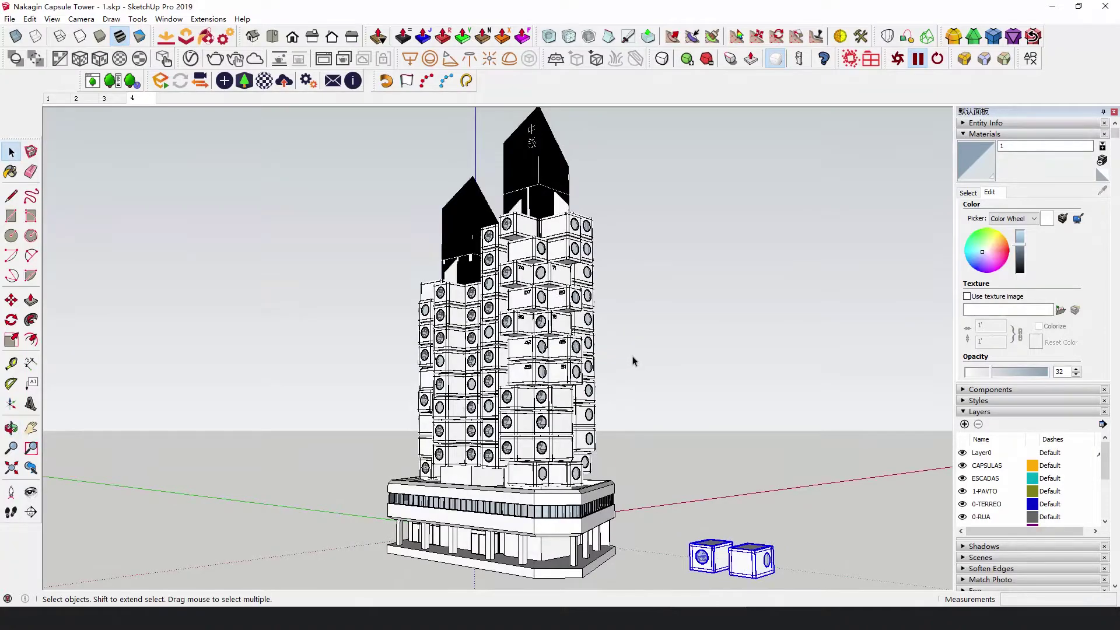
{"action": "scroll", "coordinate": [633, 361], "scroll_direction": "up", "scroll_amount": 10}
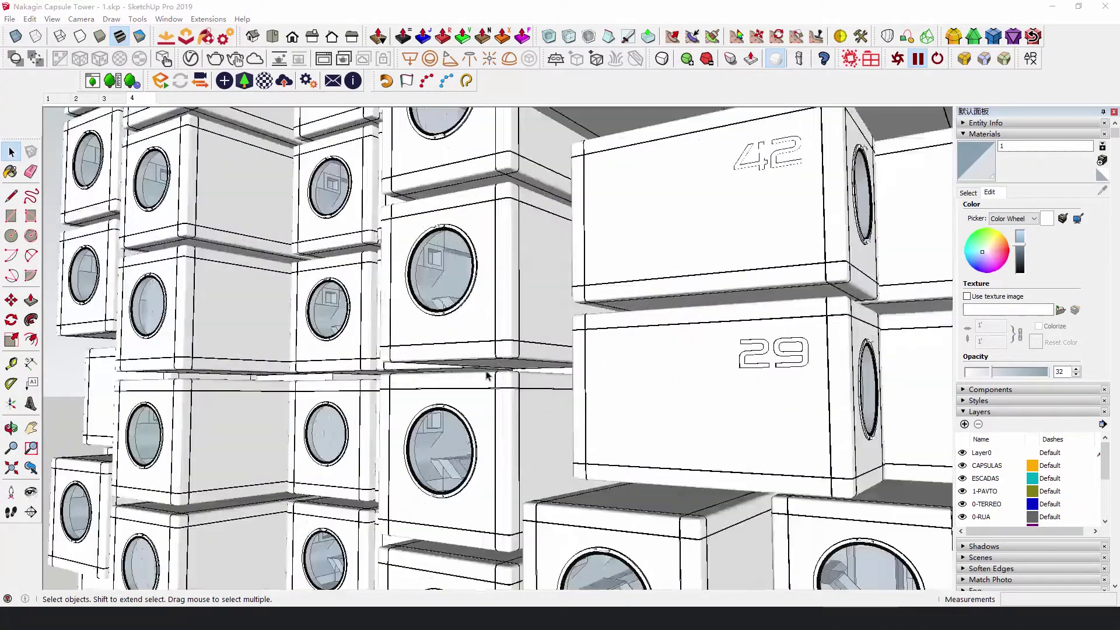
{"action": "middle_click_drag", "start_coordinate": [633, 361], "coordinate": [684, 349], "text": "shift"}
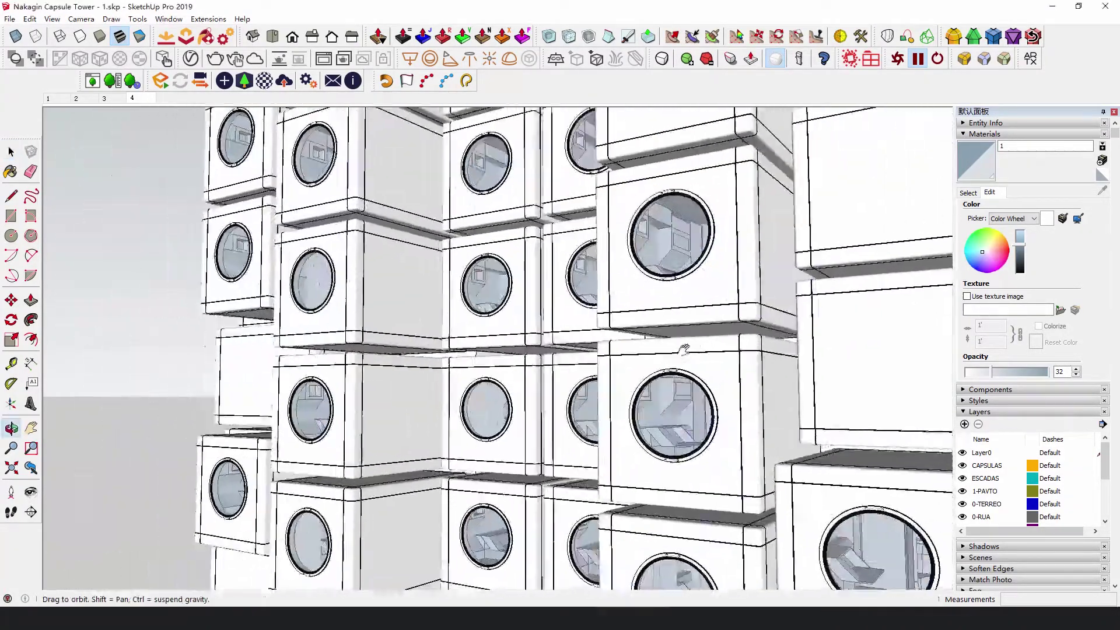
{"action": "scroll", "coordinate": [684, 348], "scroll_direction": "up", "scroll_amount": 6}
{"action": "scroll", "coordinate": [520, 430], "scroll_direction": "down", "scroll_amount": 4}
{"action": "middle_click_drag", "start_coordinate": [519, 430], "coordinate": [595, 469], "text": "shift"}
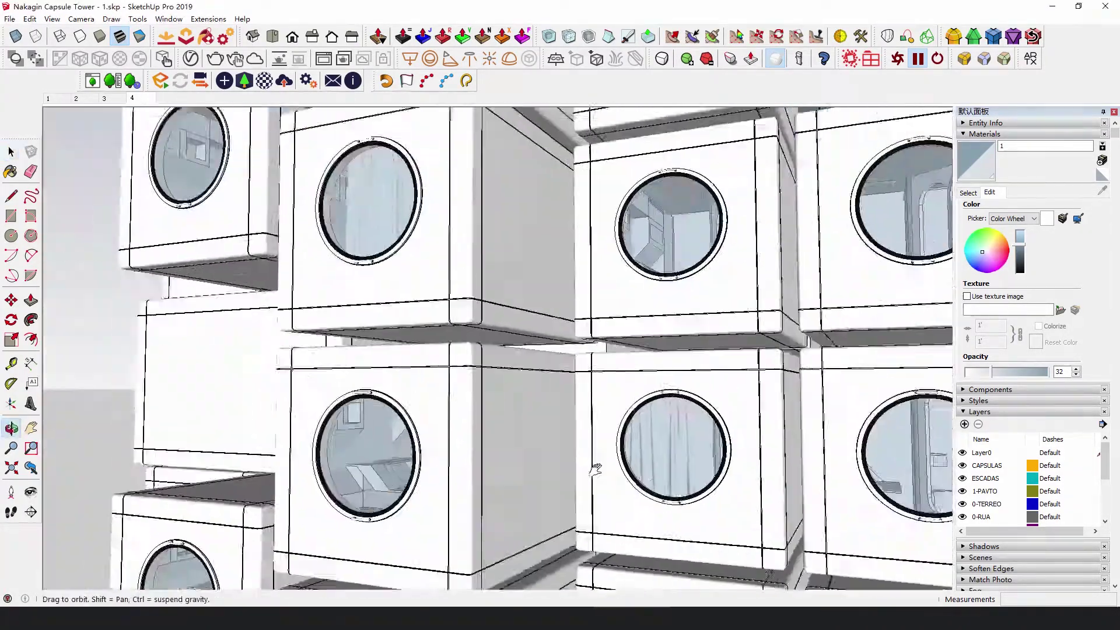
{"action": "scroll", "coordinate": [549, 349], "scroll_direction": "up", "scroll_amount": 5}
{"action": "scroll", "coordinate": [555, 360], "scroll_direction": "down", "scroll_amount": 2}
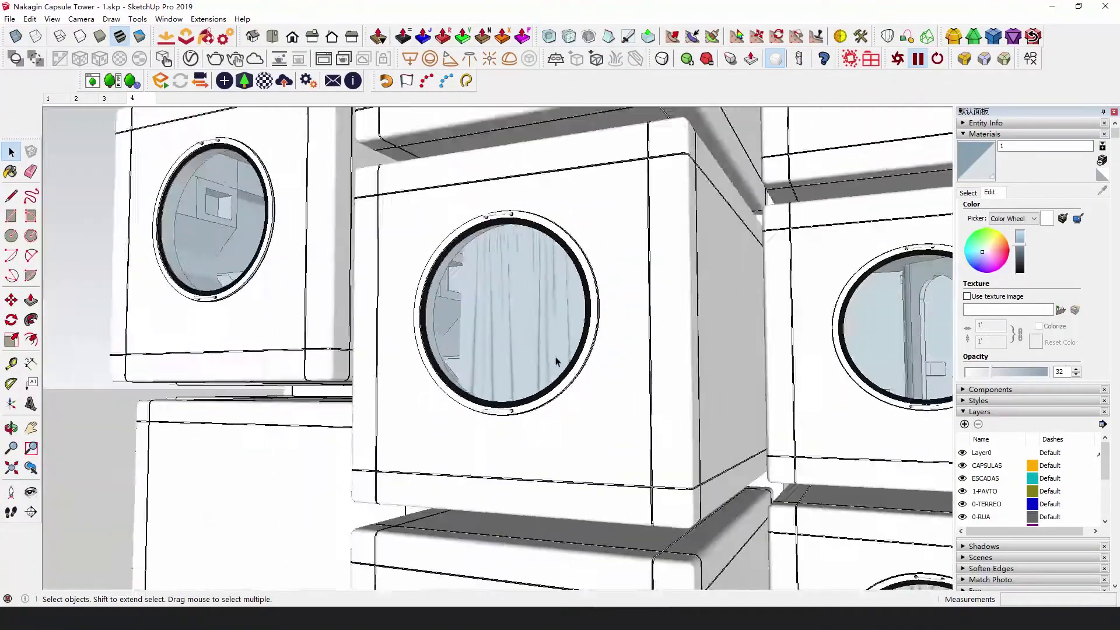
{"action": "scroll", "coordinate": [555, 361], "scroll_direction": "down", "scroll_amount": 5}
{"action": "middle_click_drag", "start_coordinate": [600, 300], "coordinate": [508, 320]}
{"action": "scroll", "coordinate": [508, 321], "scroll_direction": "up", "scroll_amount": 6}
{"action": "scroll", "coordinate": [469, 257], "scroll_direction": "down", "scroll_amount": 6}
{"action": "middle_click_drag", "start_coordinate": [469, 257], "coordinate": [496, 280]}
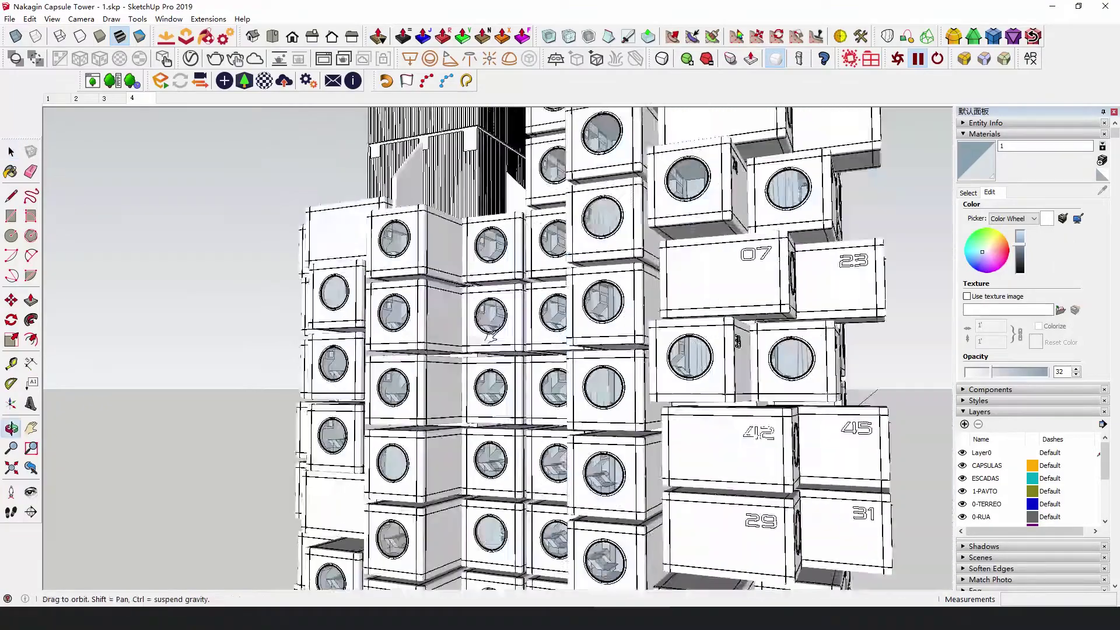
{"action": "middle_click_drag", "start_coordinate": [490, 336], "coordinate": [463, 370]}
{"action": "scroll", "coordinate": [263, 333], "scroll_direction": "up", "scroll_amount": 4}
{"action": "scroll", "coordinate": [262, 333], "scroll_direction": "up", "scroll_amount": 3}
{"action": "scroll", "coordinate": [464, 372], "scroll_direction": "up", "scroll_amount": 8}
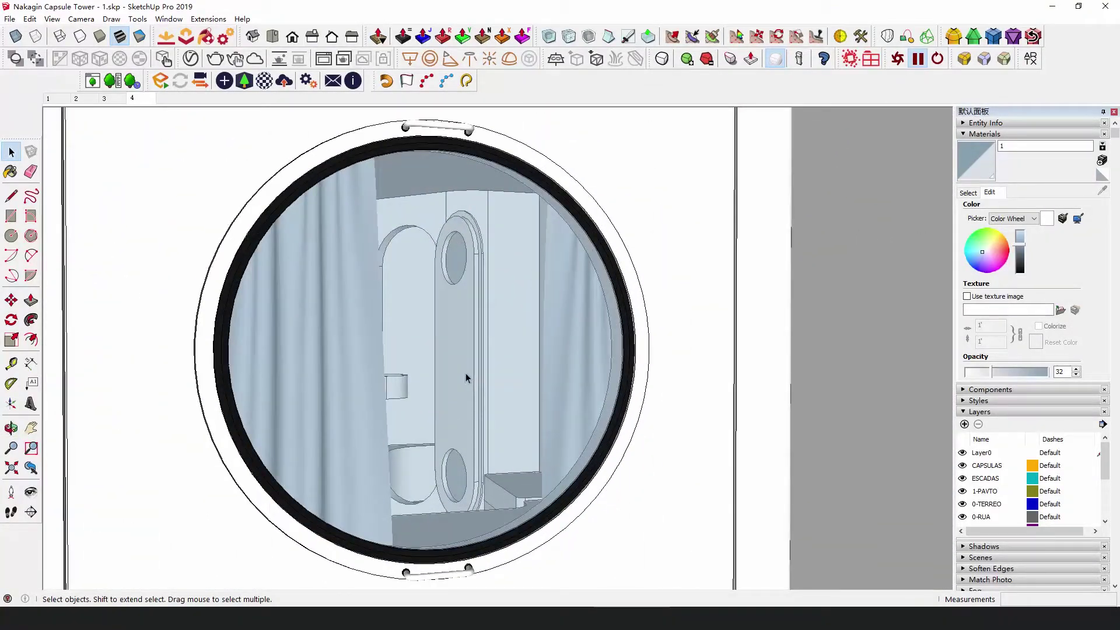
{"action": "scroll", "coordinate": [466, 372], "scroll_direction": "down", "scroll_amount": 5}
{"action": "middle_click_drag", "start_coordinate": [466, 373], "coordinate": [462, 320]}
{"action": "scroll", "coordinate": [463, 324], "scroll_direction": "up", "scroll_amount": 6}
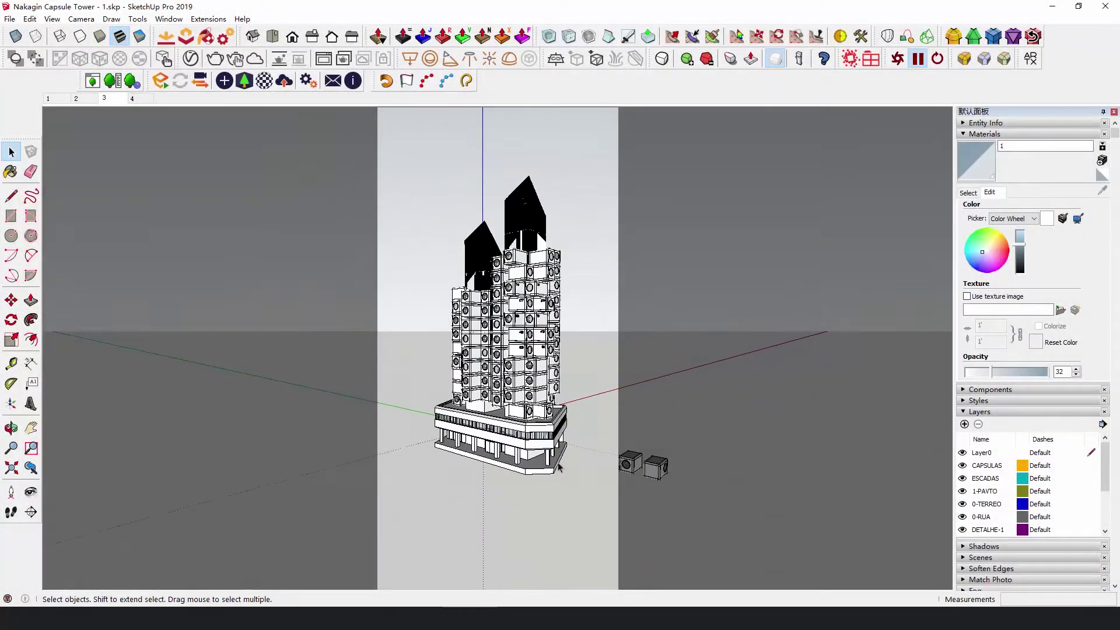
- Orbit the tower down to eye level and zoom in on it
{"action": "middle_click_drag", "start_coordinate": [548, 459], "coordinate": [549, 465]}
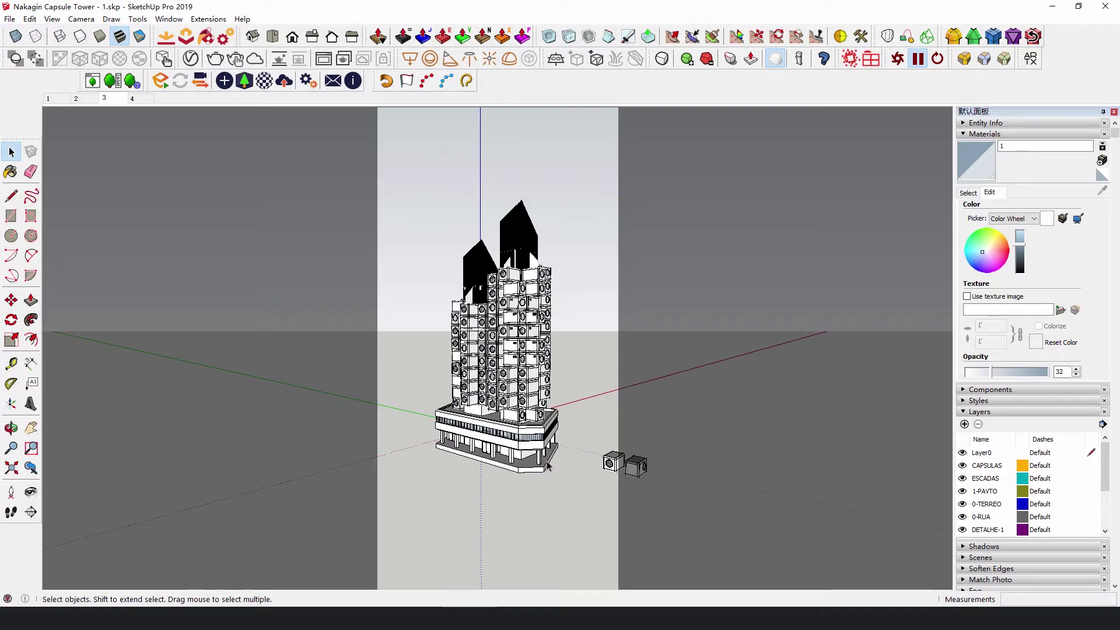
{"action": "middle_click_drag", "start_coordinate": [547, 467], "coordinate": [533, 489]}
{"action": "scroll", "coordinate": [532, 435], "scroll_direction": "up", "scroll_amount": 2}
{"action": "scroll", "coordinate": [528, 429], "scroll_direction": "up", "scroll_amount": 4}
{"action": "scroll", "coordinate": [522, 429], "scroll_direction": "down", "scroll_amount": 2}
{"action": "scroll", "coordinate": [533, 484], "scroll_direction": "up", "scroll_amount": 2}
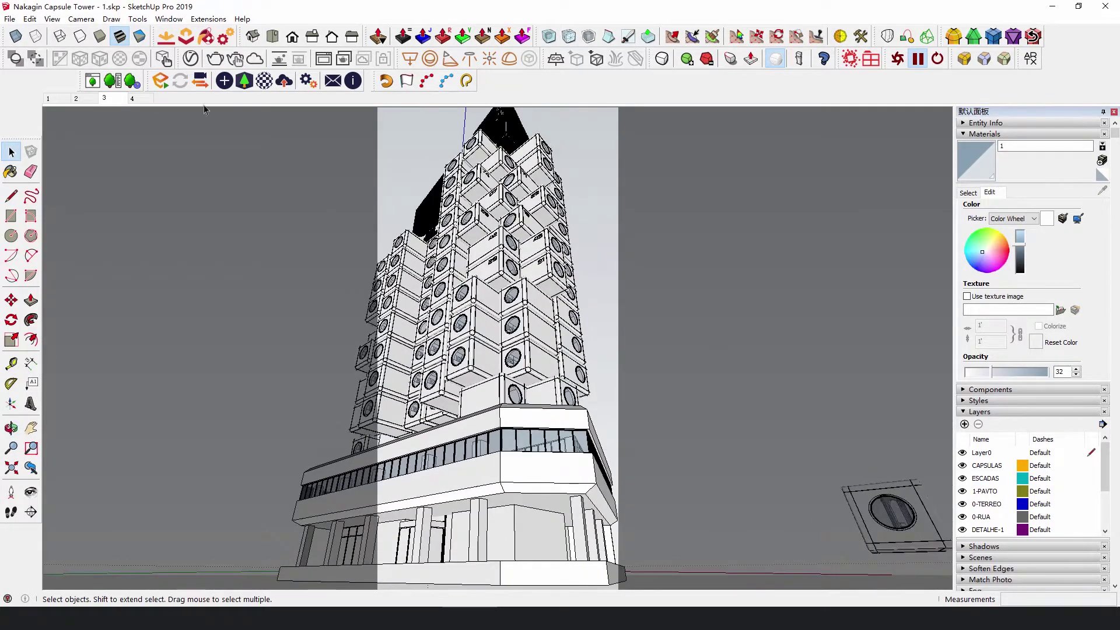
- Switch the camera to Two-Point Perspective and reframe the capsules at a 35° field of view
{"action": "left_click", "coordinate": [86, 19]}
{"action": "left_click", "coordinate": [96, 97]}
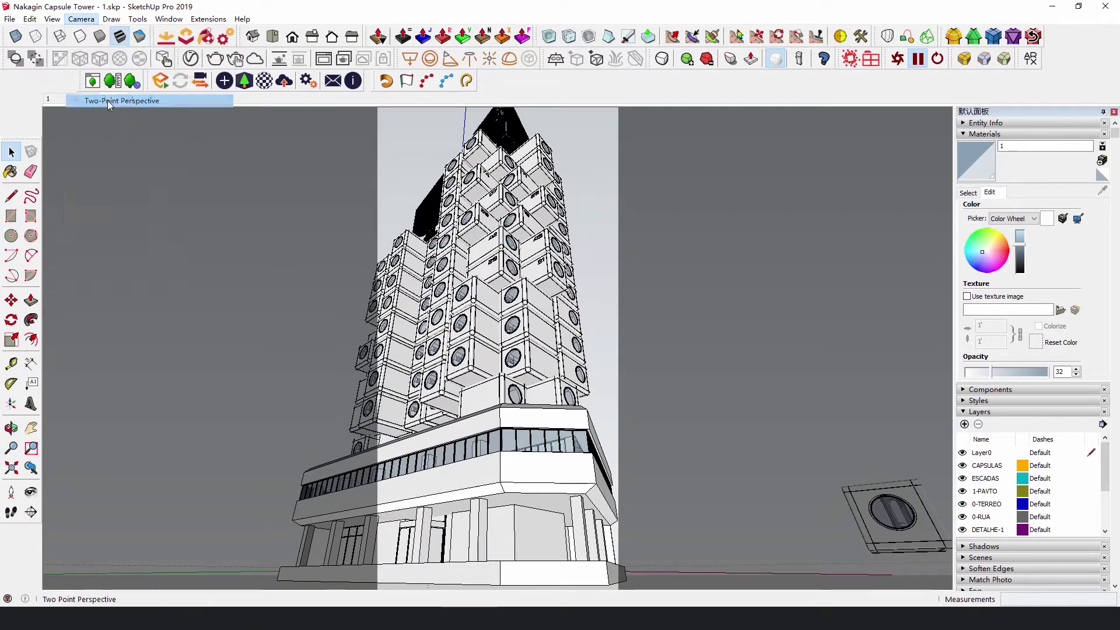
{"action": "scroll", "coordinate": [522, 395], "scroll_direction": "up", "scroll_amount": 3}
{"action": "scroll", "coordinate": [521, 395], "scroll_direction": "down", "scroll_amount": 3}
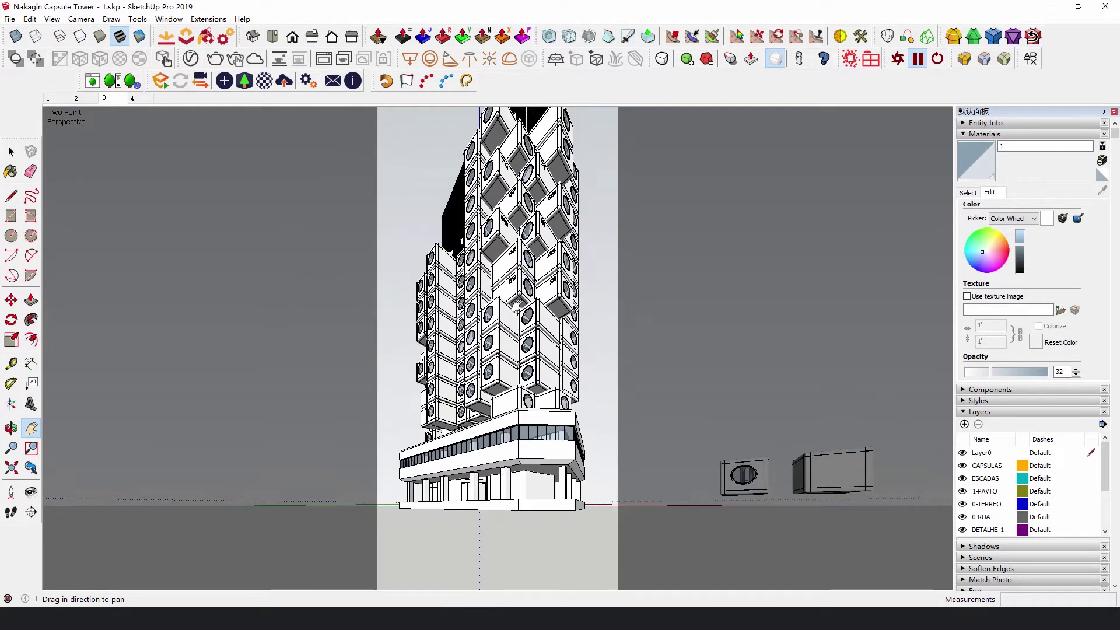
{"action": "left_click_drag", "start_coordinate": [516, 182], "coordinate": [516, 319]}
{"action": "scroll", "coordinate": [514, 321], "scroll_direction": "up", "scroll_amount": 5}
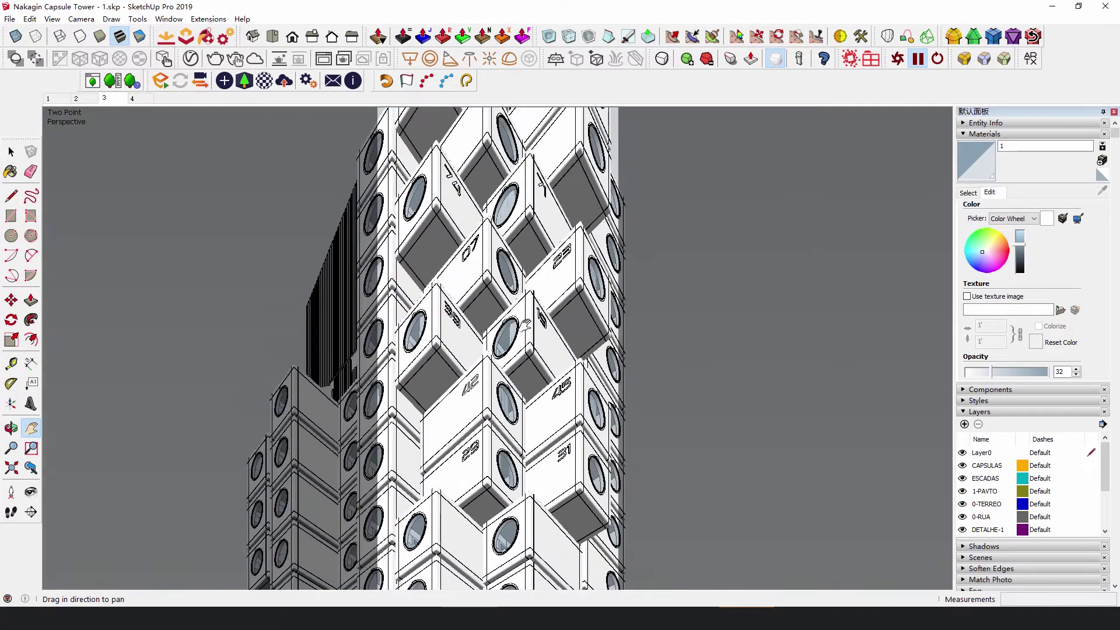
{"action": "key", "text": "z"}
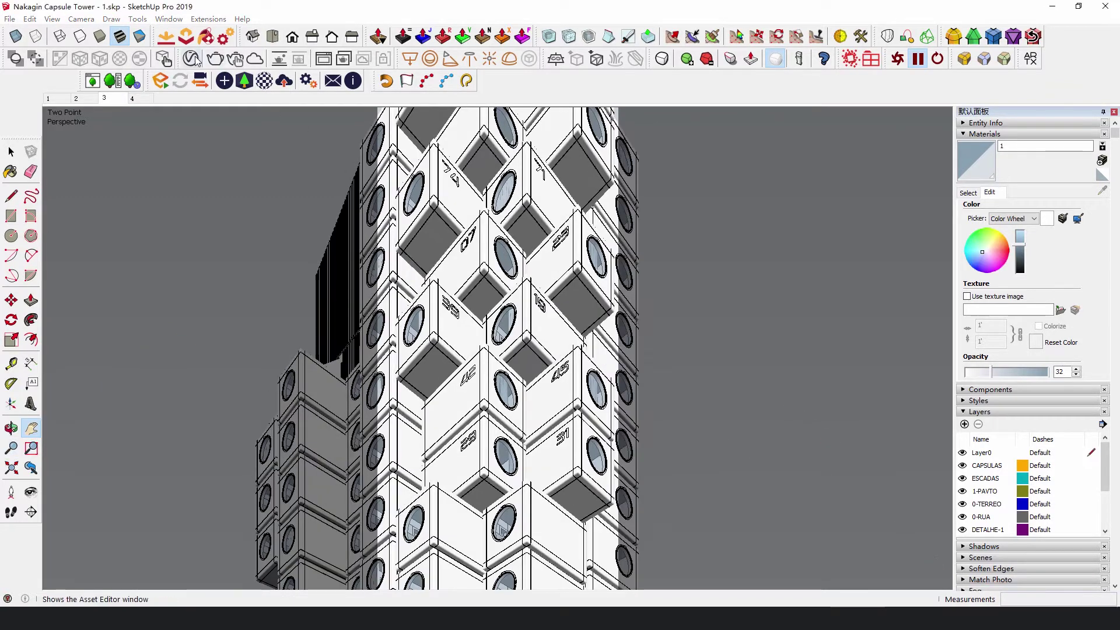
- Set the V-Ray render output size to 2000 × 4000 in the Asset Editor settings
{"action": "left_click", "coordinate": [196, 61]}
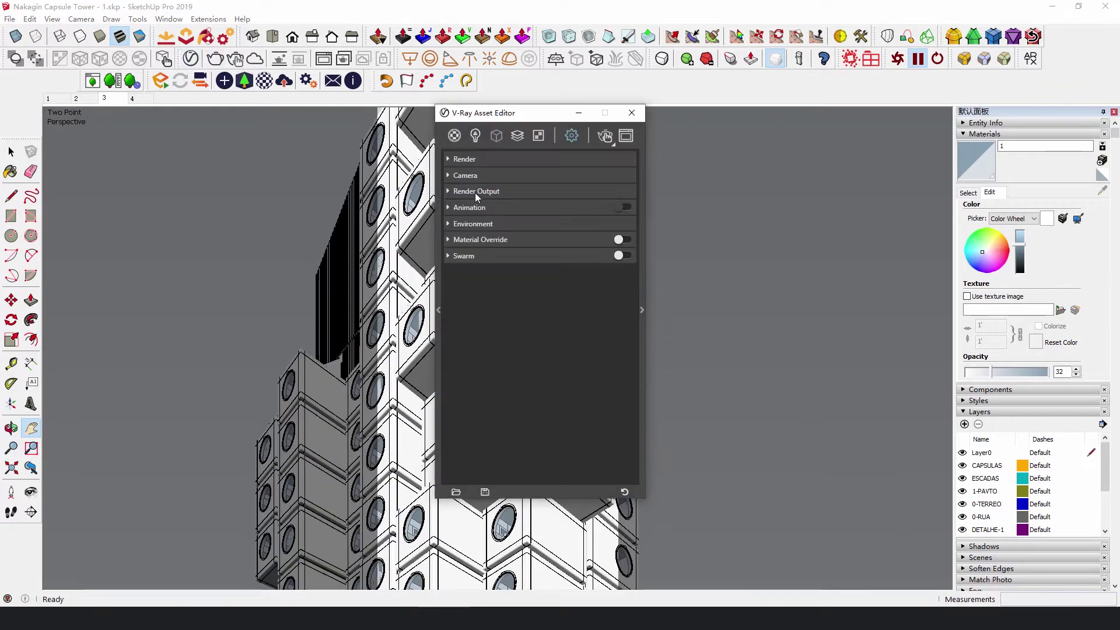
{"action": "left_click", "coordinate": [490, 191]}
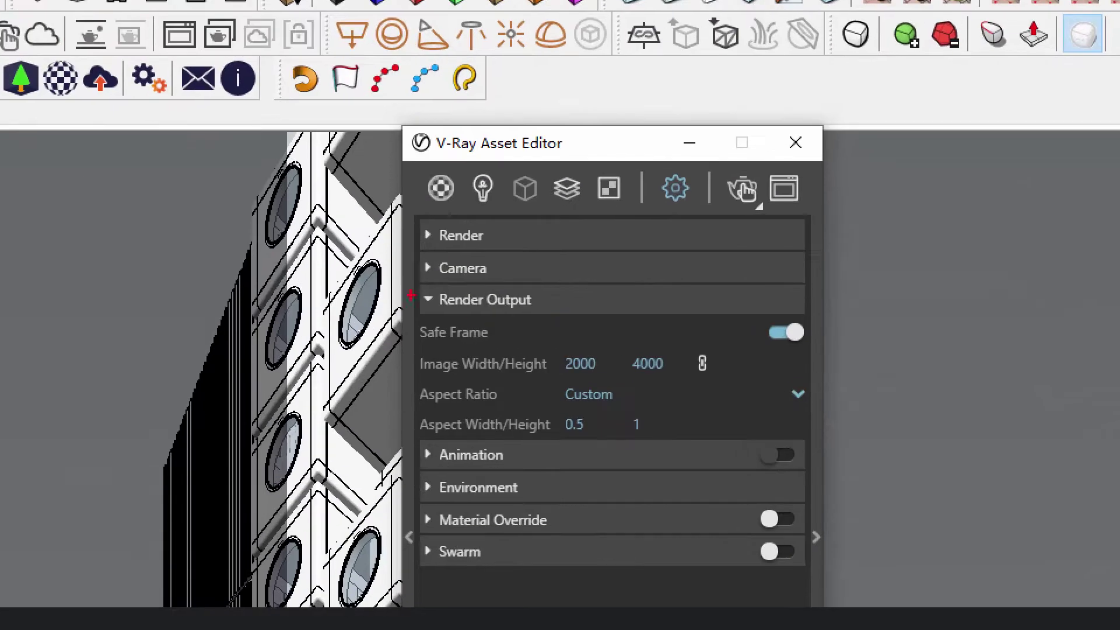
{"action": "left_click_drag", "start_coordinate": [411, 316], "coordinate": [852, 475]}
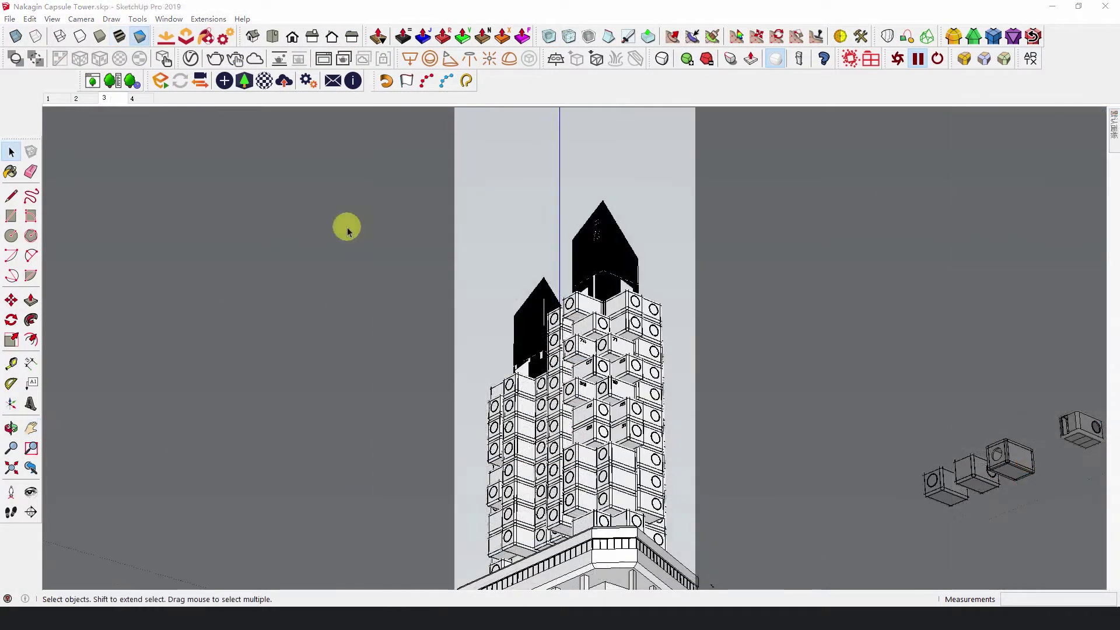
- Start a V-Ray interactive render and enable the Aerial Perspective volumetric environment
{"action": "left_click", "coordinate": [191, 59]}
{"action": "left_click", "coordinate": [796, 145]}
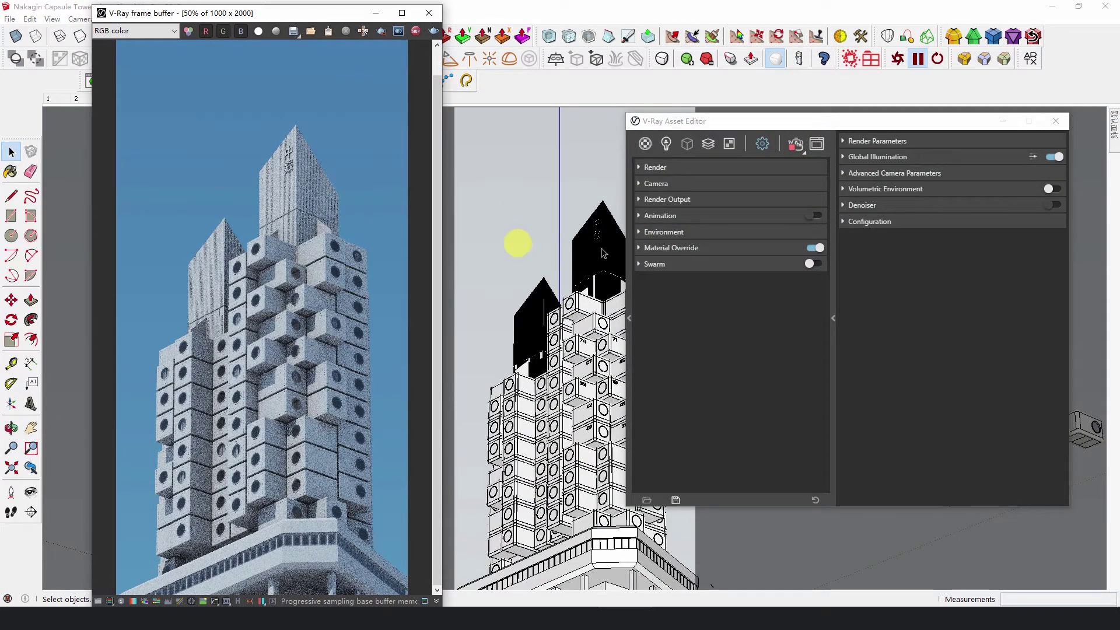
{"action": "left_click", "coordinate": [918, 195]}
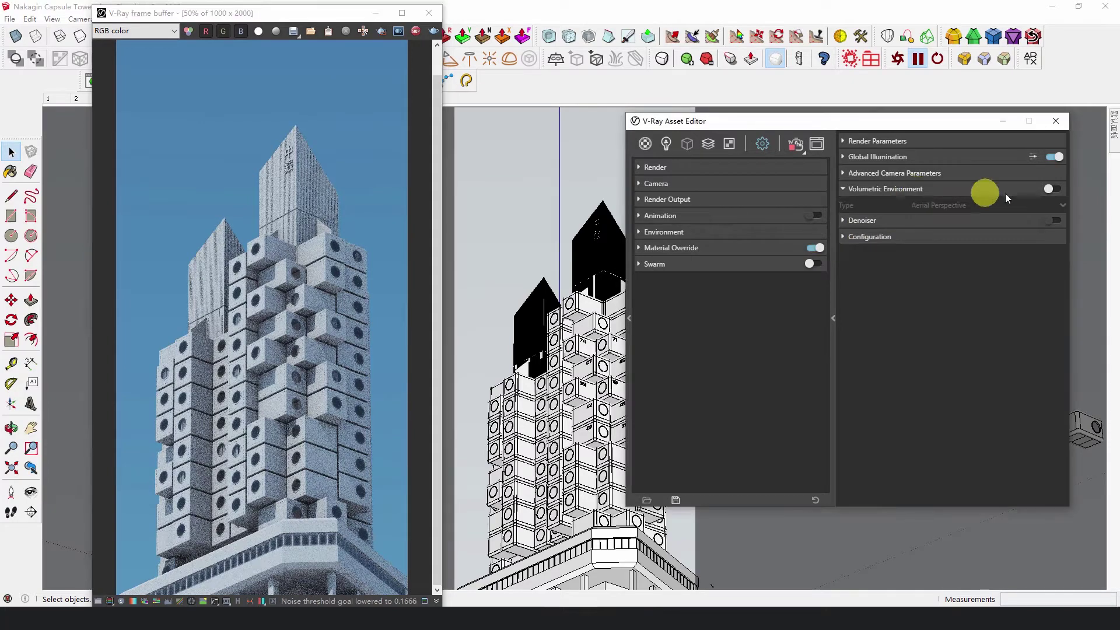
{"action": "left_click", "coordinate": [1050, 189]}
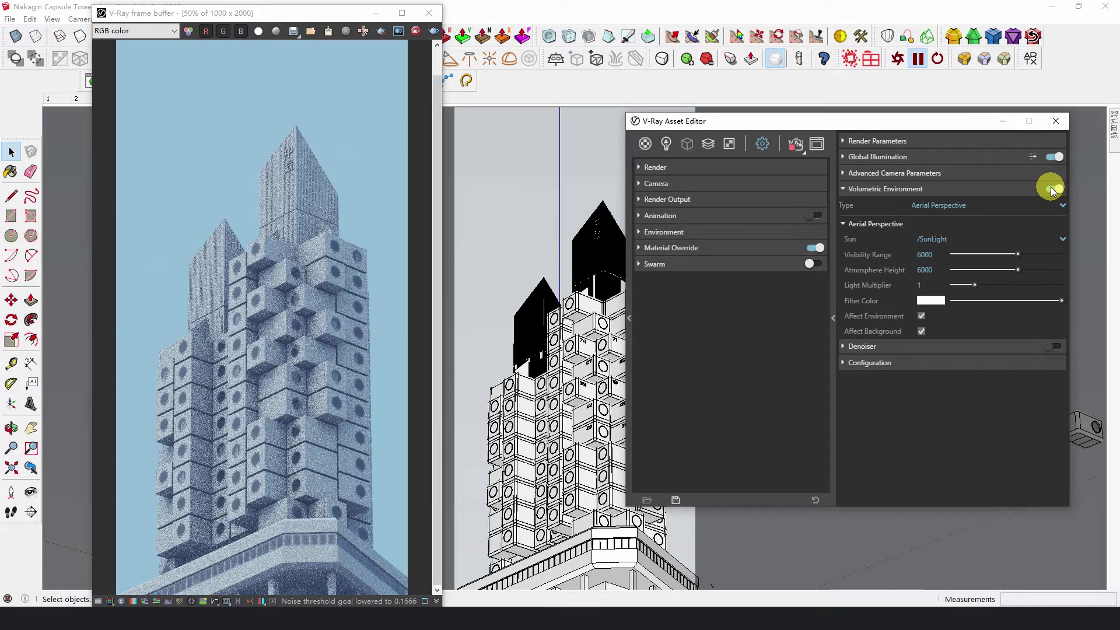
- Turn off the Environment background and tint the aerial perspective filter grey
{"action": "left_click", "coordinate": [668, 145]}
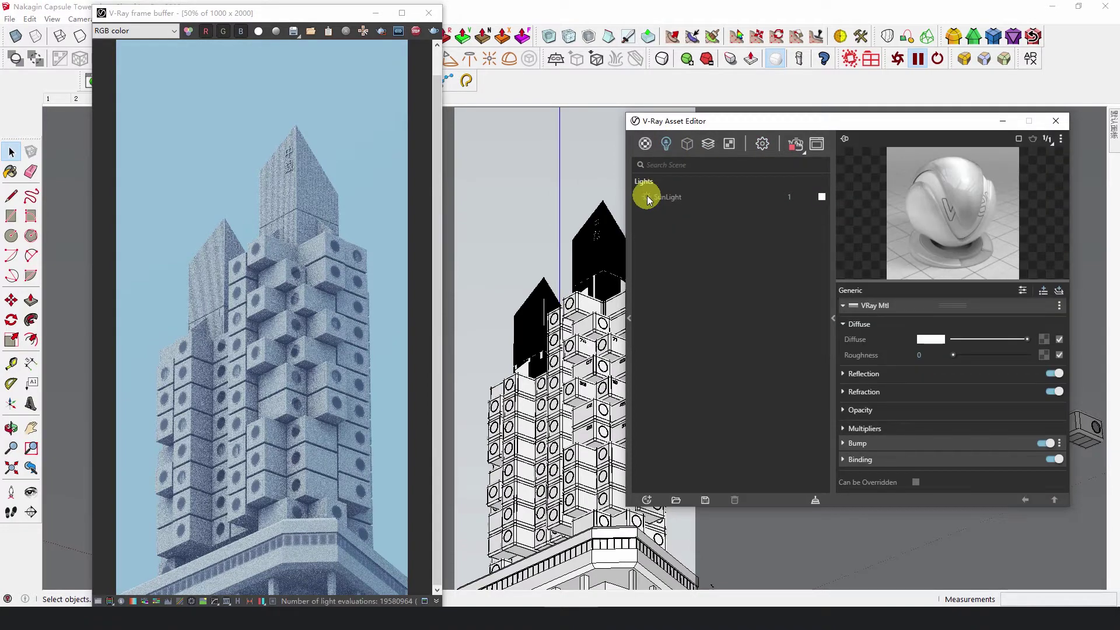
{"action": "left_click", "coordinate": [765, 145]}
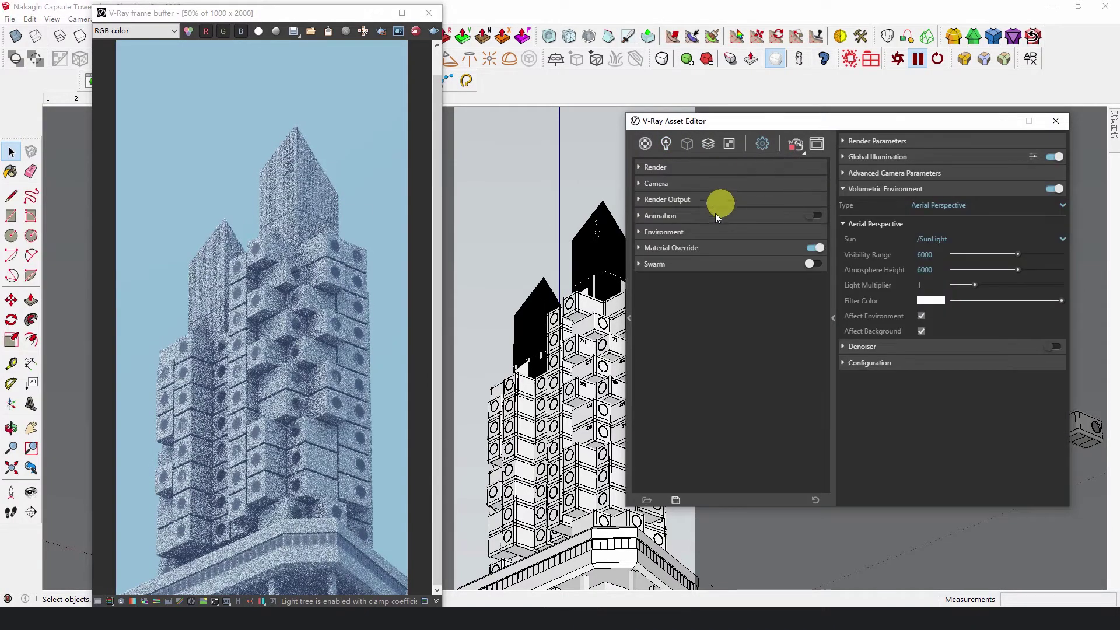
{"action": "left_click", "coordinate": [709, 232]}
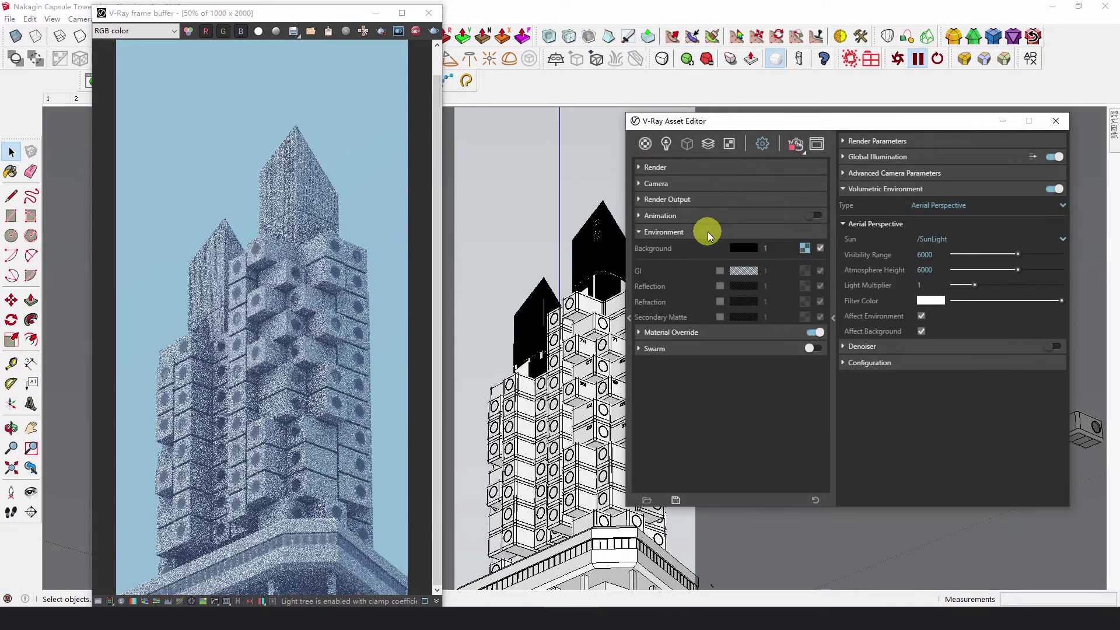
{"action": "left_click", "coordinate": [821, 248]}
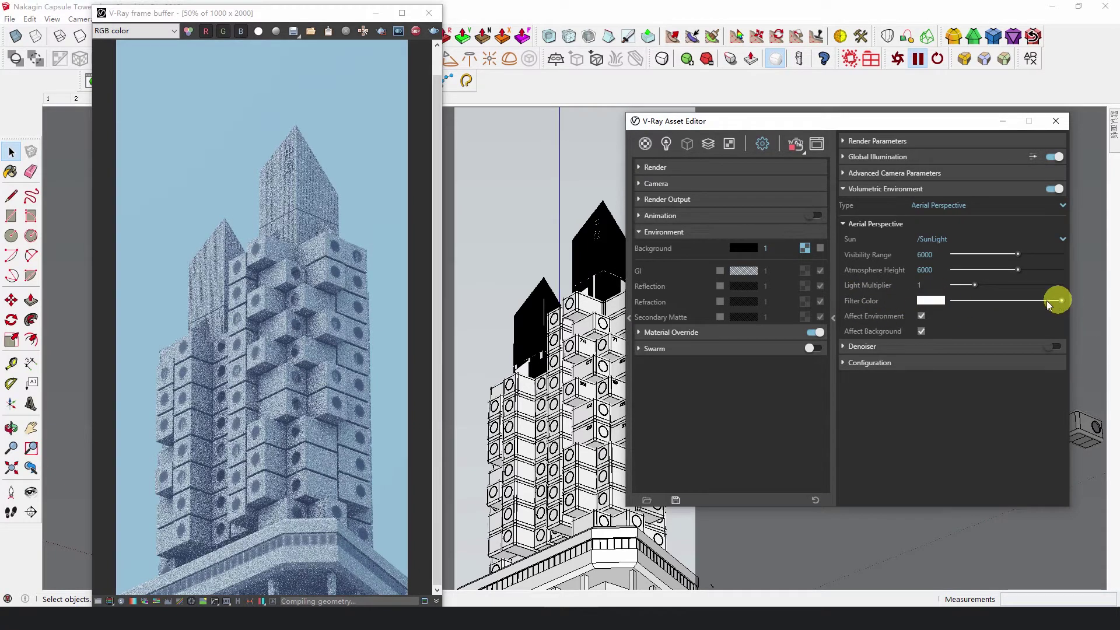
{"action": "left_click_drag", "start_coordinate": [1050, 304], "coordinate": [971, 304]}
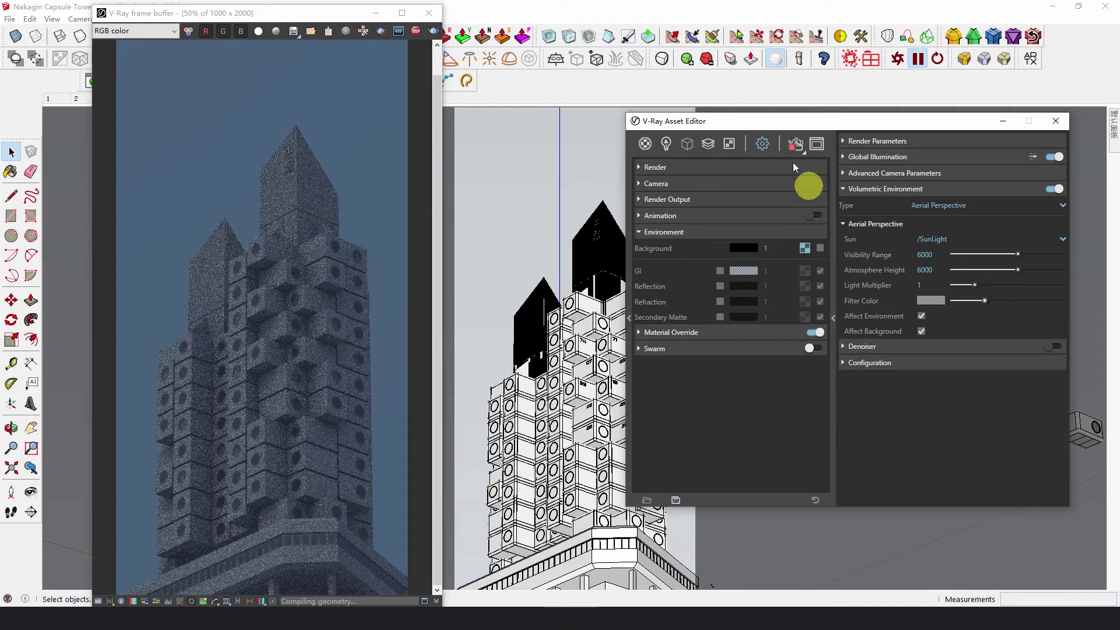
- Set the Aerial Perspective visibility range to 4000
{"action": "left_click", "coordinate": [667, 144]}
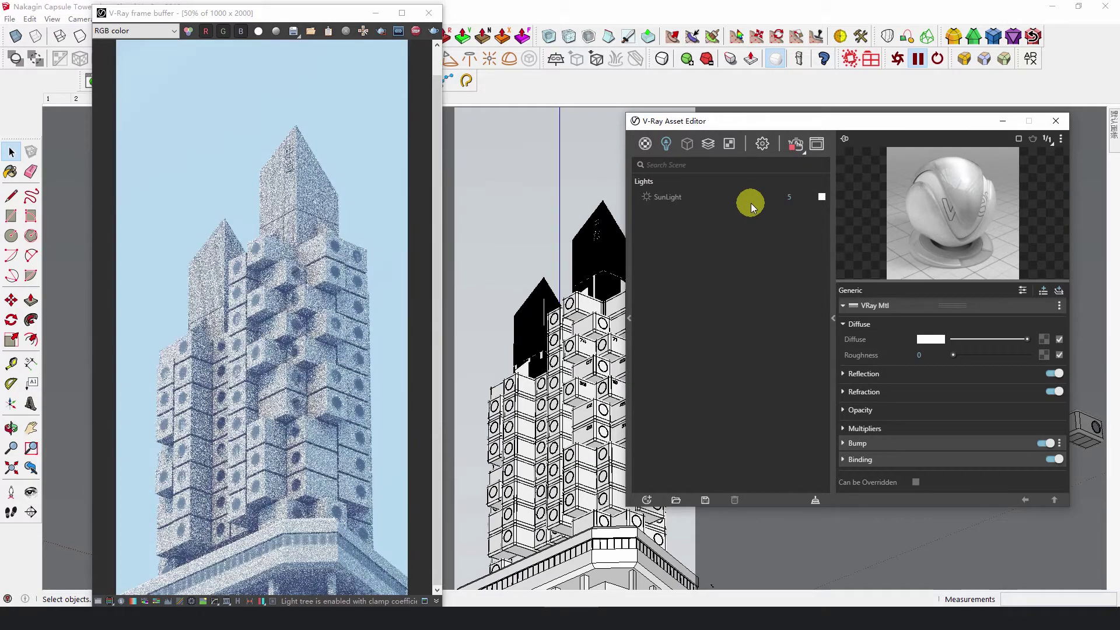
{"action": "left_click", "coordinate": [761, 146]}
{"action": "type", "text": "4000"}
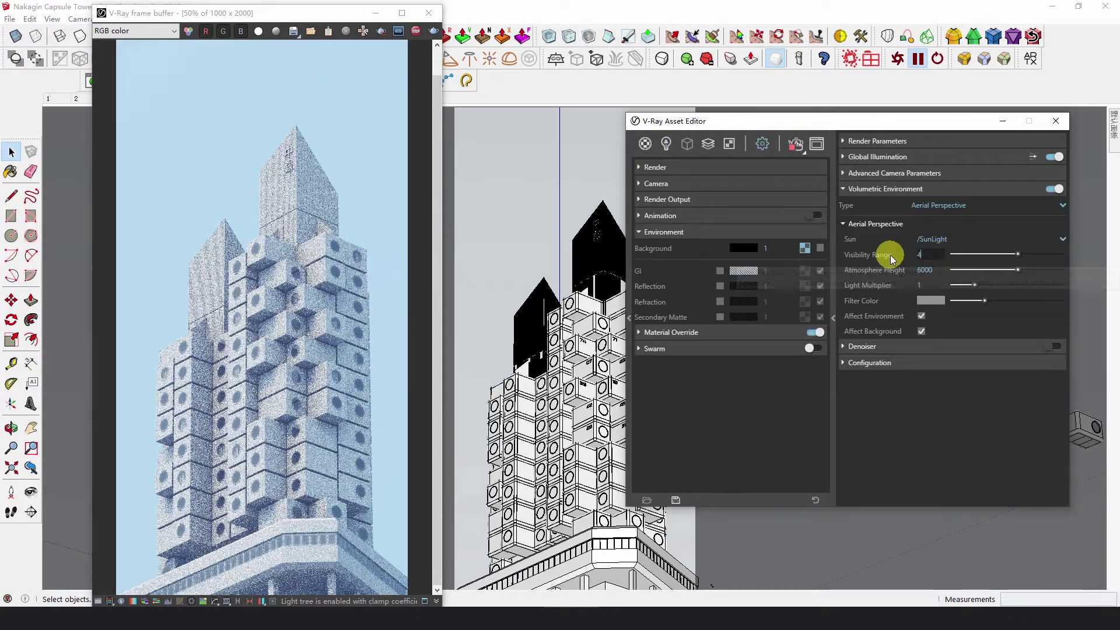
{"action": "key", "text": "Return"}
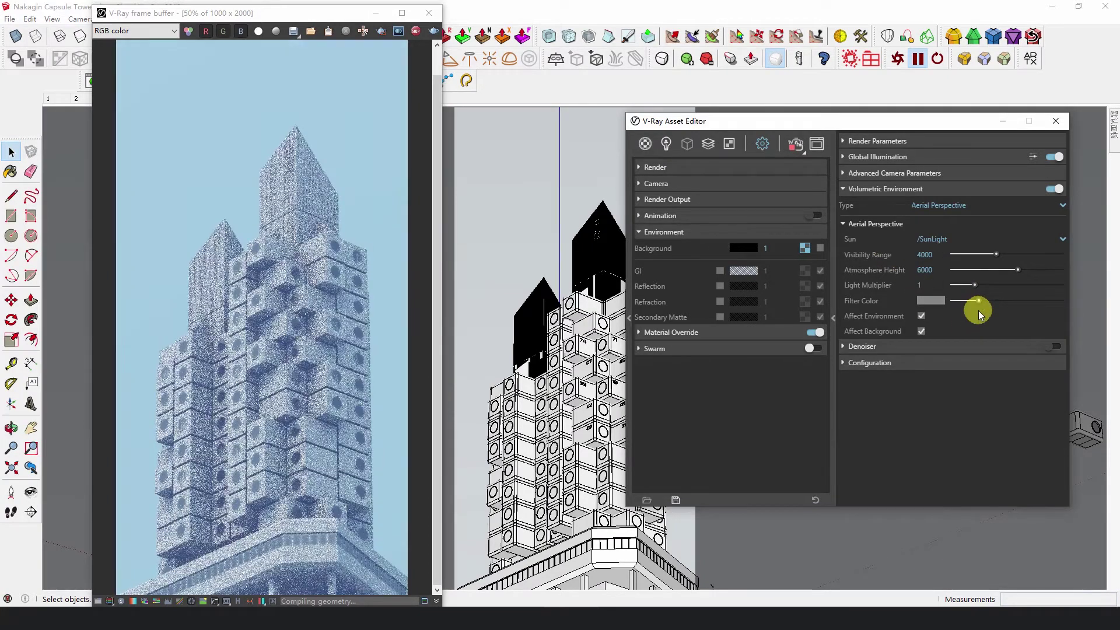
- Raise the SunLight intensity to 8 in the Lights list
{"action": "left_click", "coordinate": [666, 144]}
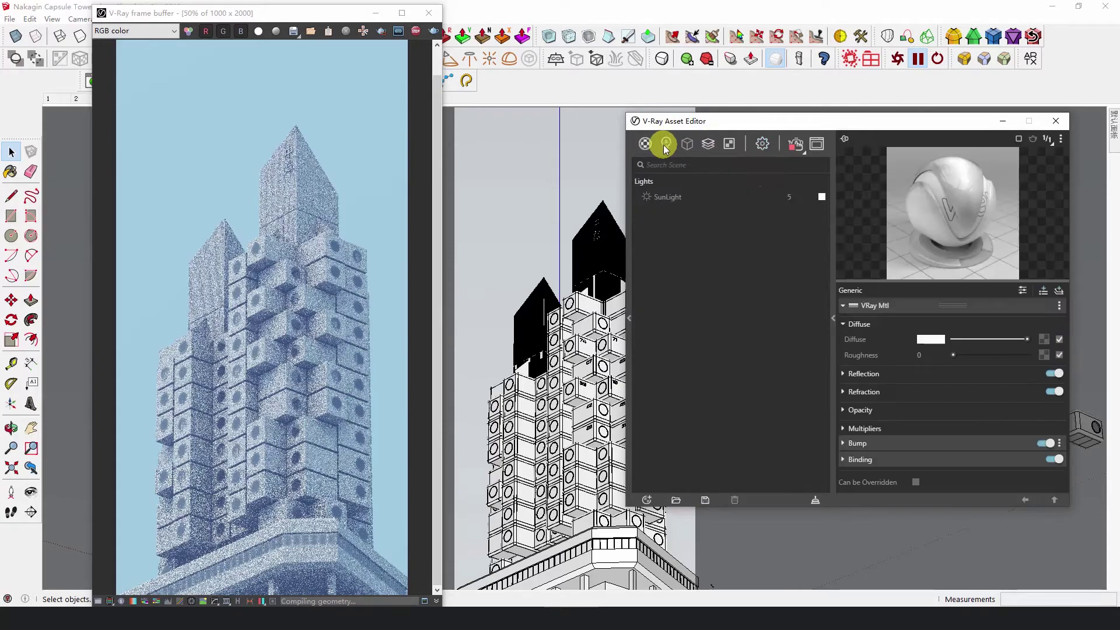
{"action": "type", "text": "10"}
{"action": "key", "text": "Return"}
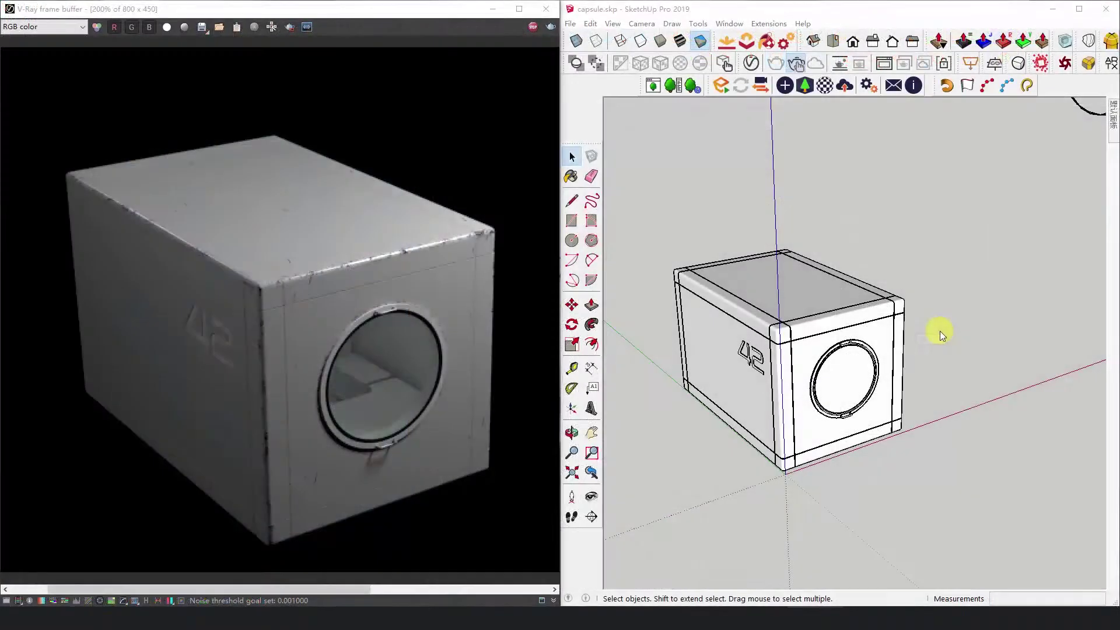
- Inspect the capsule corner's Blend#1 material in V-Ray, then bring up the scratch texture in Photoshop
{"action": "mouse_move", "coordinate": [933, 332]}
{"action": "middle_mouse_down"}
{"action": "mouse_move", "coordinate": [633, 350]}
{"action": "mouse_move", "coordinate": [900, 343]}
{"action": "mouse_move", "coordinate": [816, 382]}
{"action": "mouse_move", "coordinate": [825, 370]}
{"action": "mouse_move", "coordinate": [1010, 380]}
{"action": "mouse_move", "coordinate": [885, 397]}
{"action": "mouse_move", "coordinate": [845, 363]}
{"action": "middle_mouse_up"}
{"action": "scroll", "coordinate": [845, 363], "scroll_direction": "up", "scroll_amount": 6}
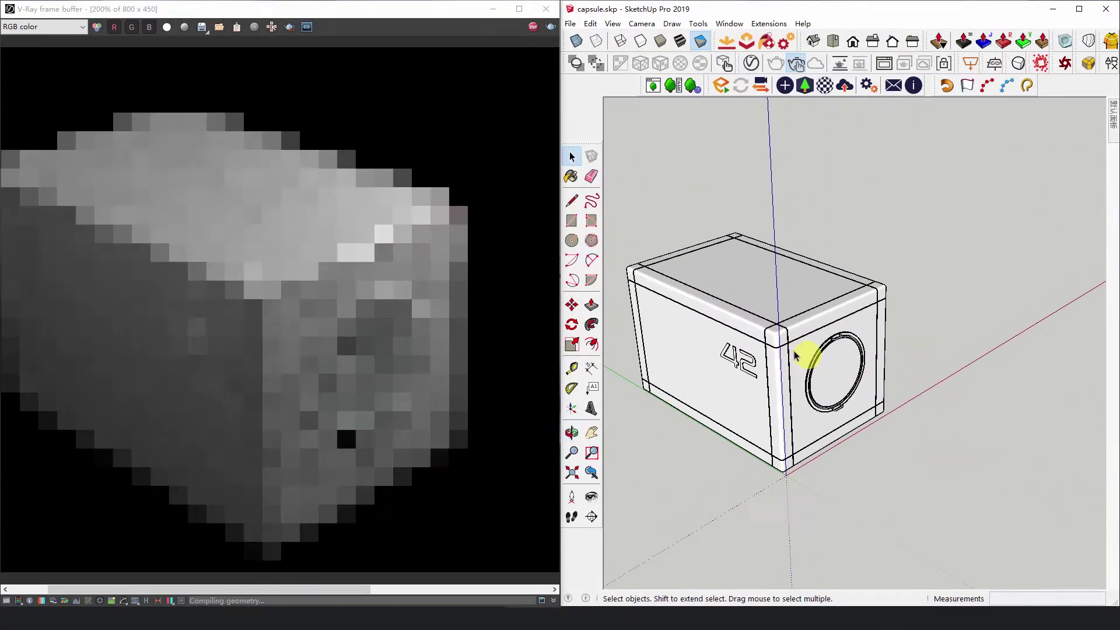
{"action": "scroll", "coordinate": [787, 315], "scroll_direction": "up", "scroll_amount": 3}
{"action": "mouse_move", "coordinate": [788, 315]}
{"action": "middle_mouse_down"}
{"action": "mouse_move", "coordinate": [782, 325]}
{"action": "mouse_move", "coordinate": [837, 332]}
{"action": "middle_mouse_up"}
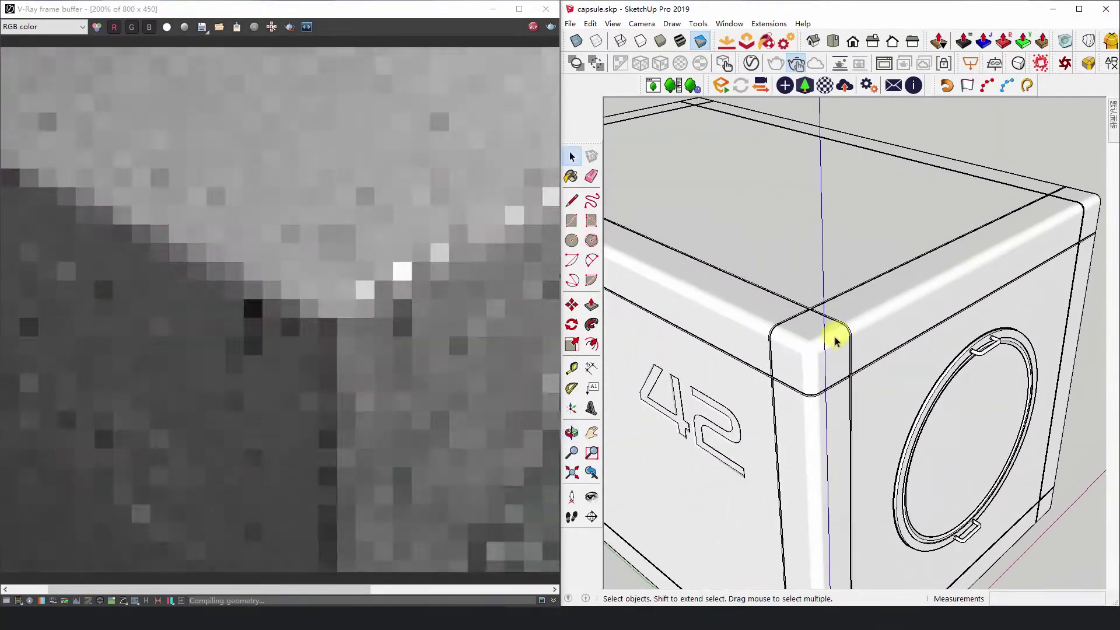
{"action": "scroll", "coordinate": [835, 363], "scroll_direction": "down", "scroll_amount": 3}
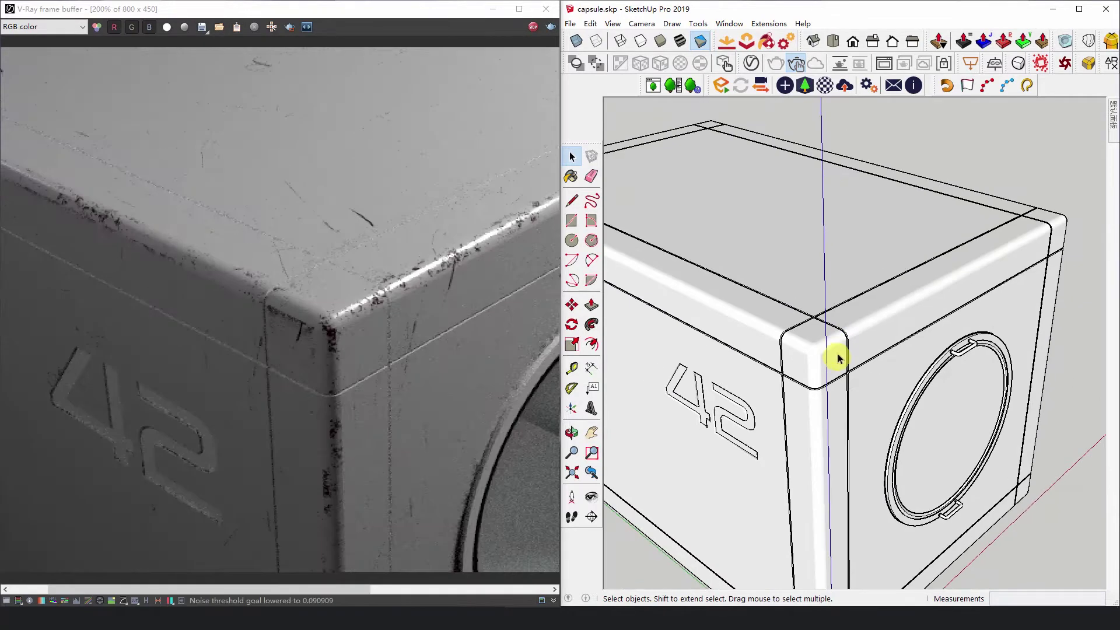
{"action": "left_click", "coordinate": [752, 63]}
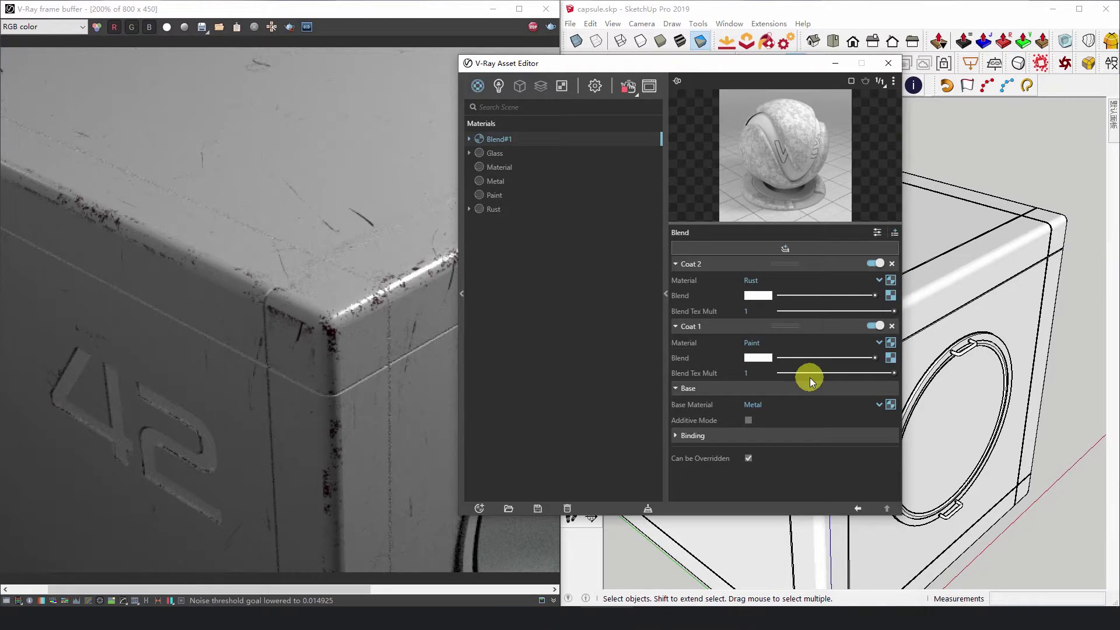
{"action": "left_click", "coordinate": [721, 618]}
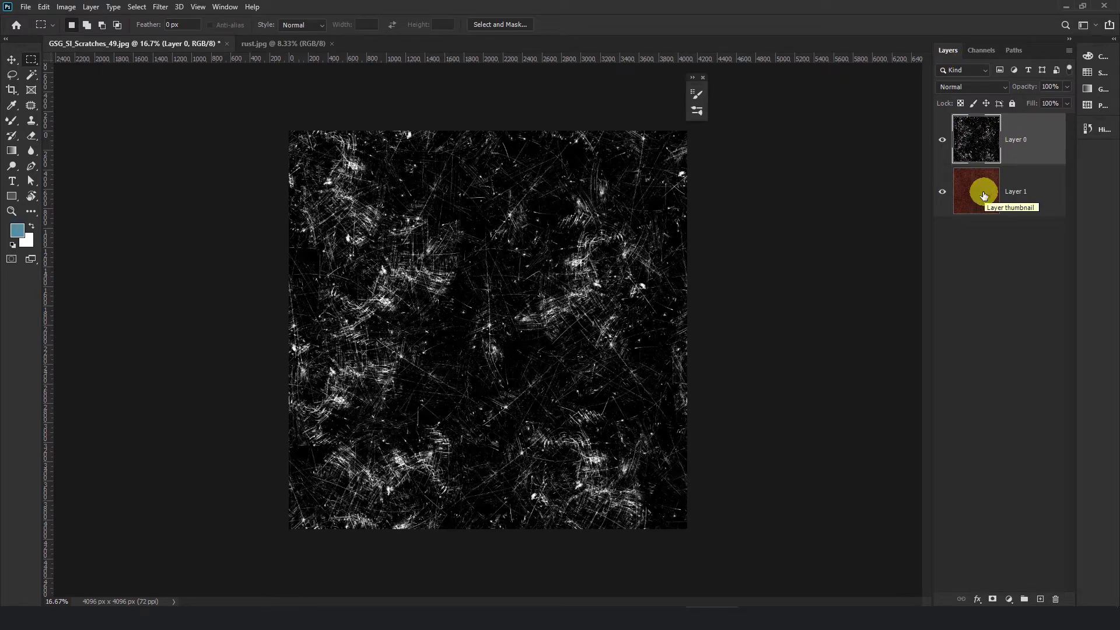
- Return to SketchUp and show the V-Ray materials list: Black, dirt, Glass, Metal, Paint, Rust
{"action": "left_click", "coordinate": [647, 618]}
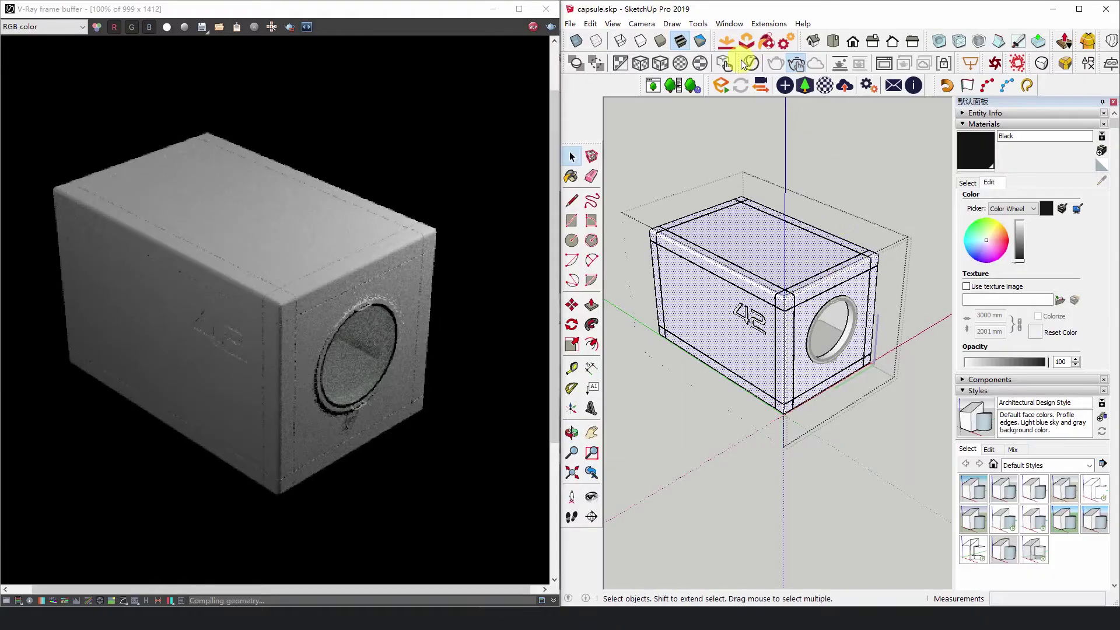
{"action": "left_click", "coordinate": [570, 151]}
- Create a new Blend material, apply it to the capsule, and set its base to Metal
{"action": "left_click", "coordinate": [508, 464]}
{"action": "mouse_move", "coordinate": [528, 449]}
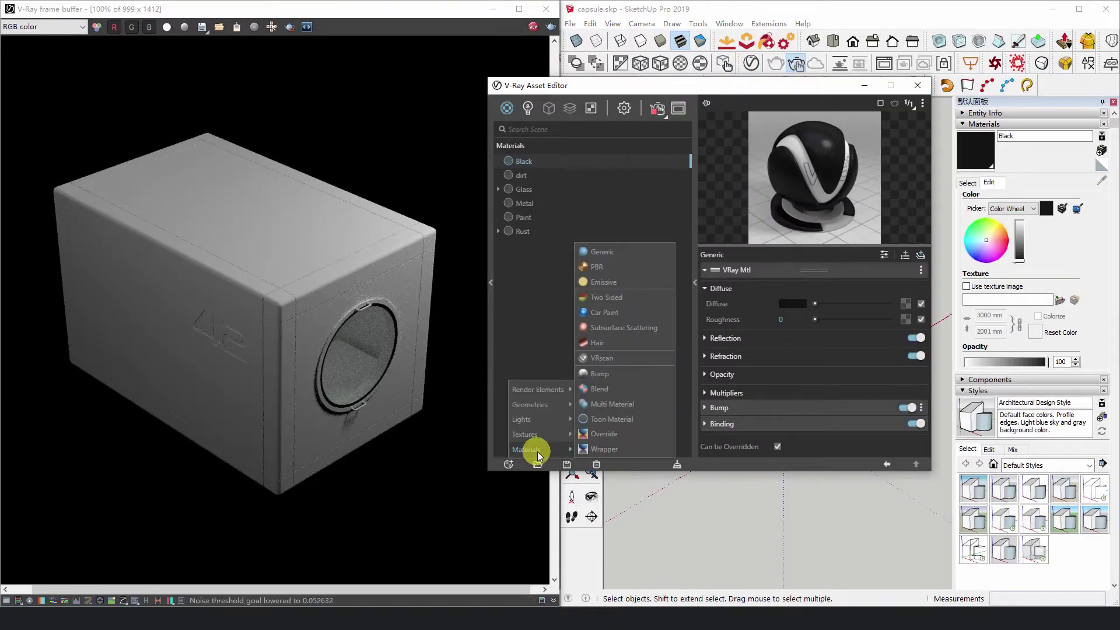
{"action": "left_click", "coordinate": [614, 389]}
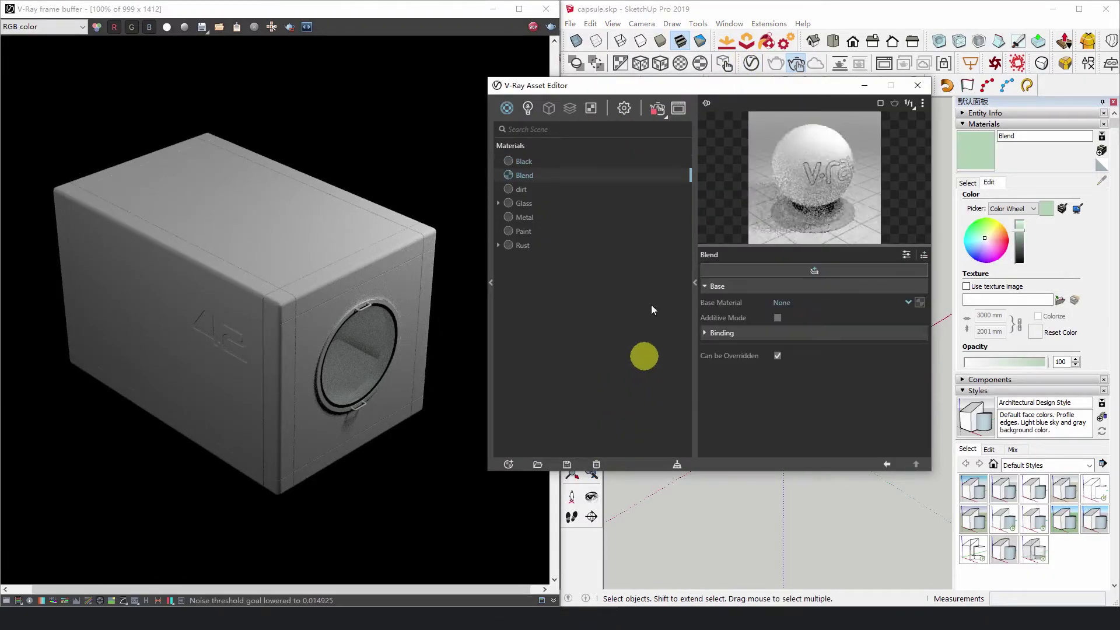
{"action": "right_click", "coordinate": [543, 170]}
{"action": "left_click", "coordinate": [576, 200]}
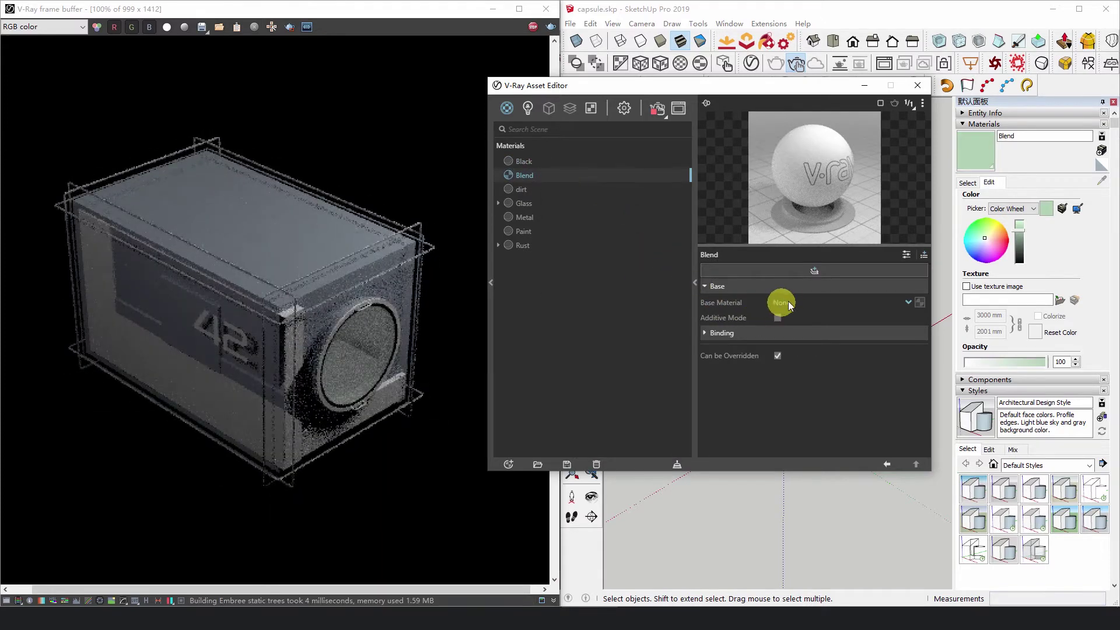
{"action": "left_click", "coordinate": [784, 302]}
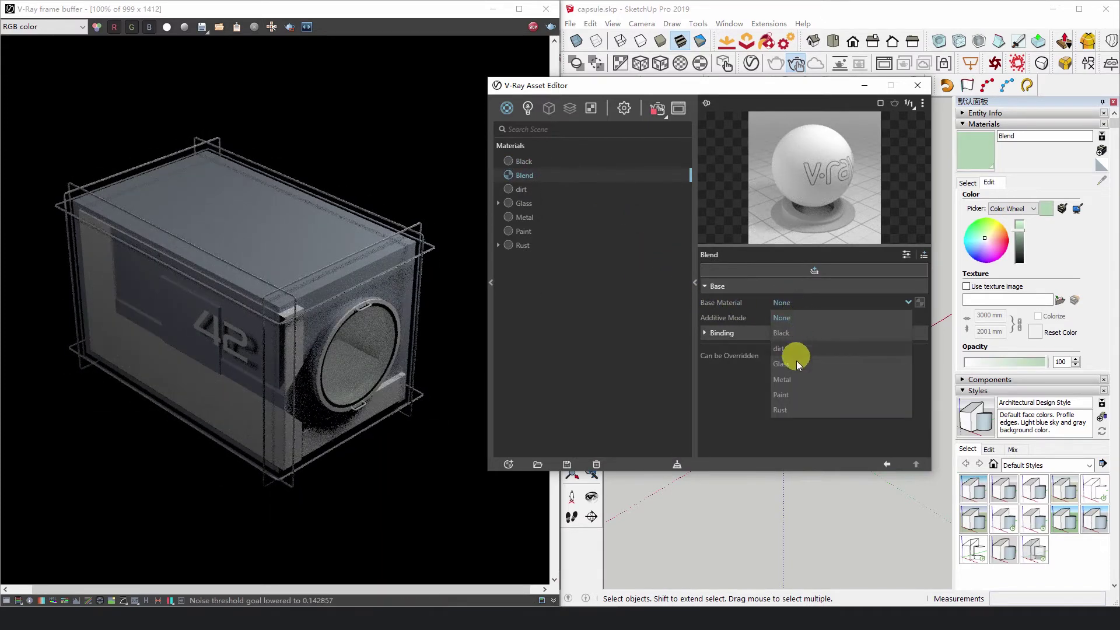
{"action": "left_click", "coordinate": [795, 381]}
{"action": "left_click", "coordinate": [918, 85]}
{"action": "mouse_move", "coordinate": [813, 320]}
{"action": "middle_mouse_down"}
{"action": "mouse_move", "coordinate": [784, 325]}
{"action": "mouse_move", "coordinate": [792, 205]}
{"action": "mouse_move", "coordinate": [795, 250]}
{"action": "mouse_move", "coordinate": [663, 290]}
{"action": "mouse_move", "coordinate": [671, 303]}
{"action": "mouse_move", "coordinate": [760, 321]}
{"action": "mouse_move", "coordinate": [778, 456]}
{"action": "mouse_move", "coordinate": [751, 345]}
{"action": "middle_mouse_up"}
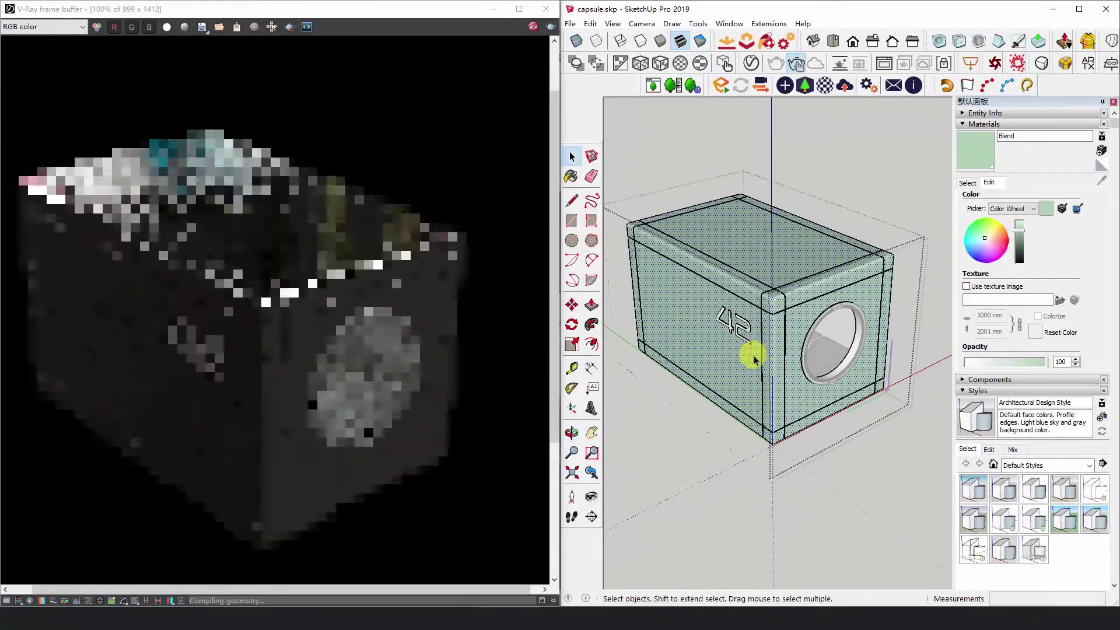
- Add Coat 1 as Paint over the Metal base and lower its blend amount
{"action": "left_click", "coordinate": [751, 65]}
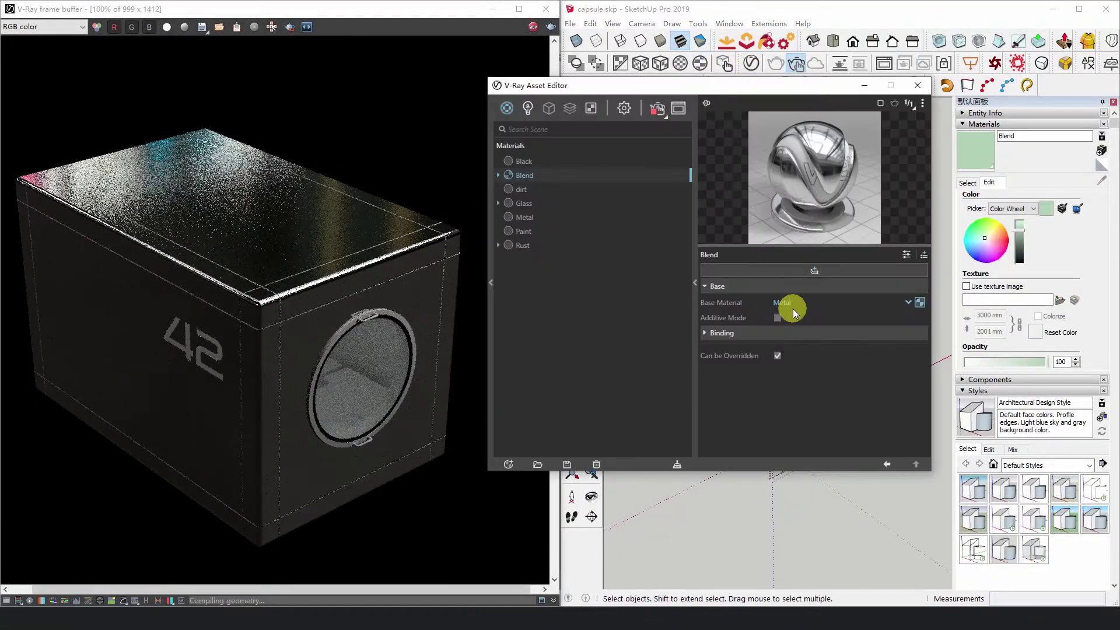
{"action": "left_click", "coordinate": [814, 270]}
{"action": "left_click", "coordinate": [906, 302]}
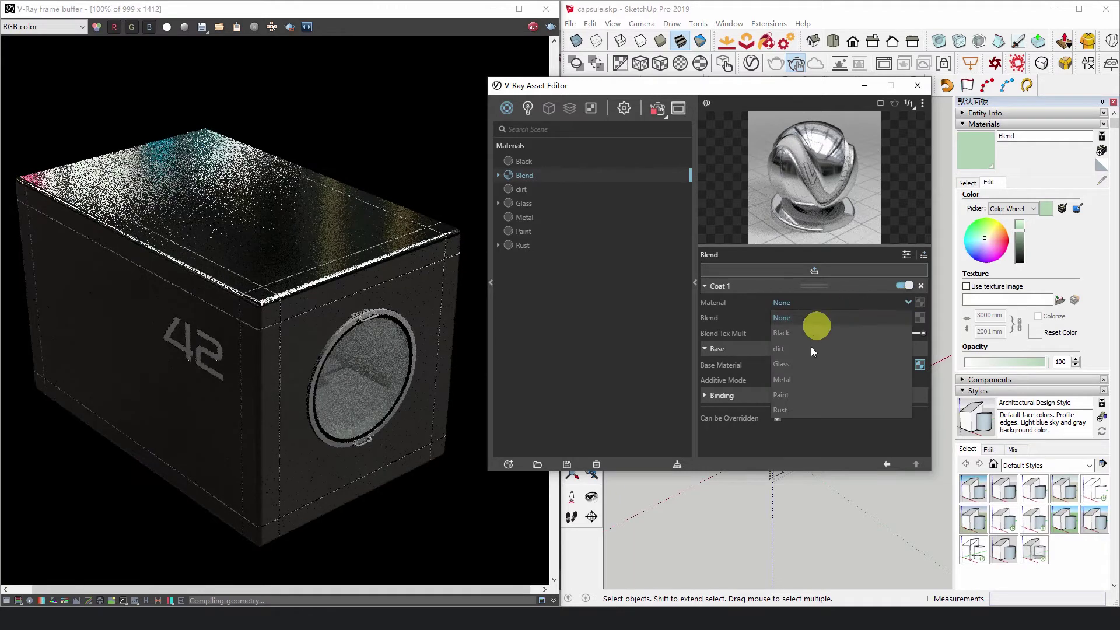
{"action": "left_click", "coordinate": [791, 381]}
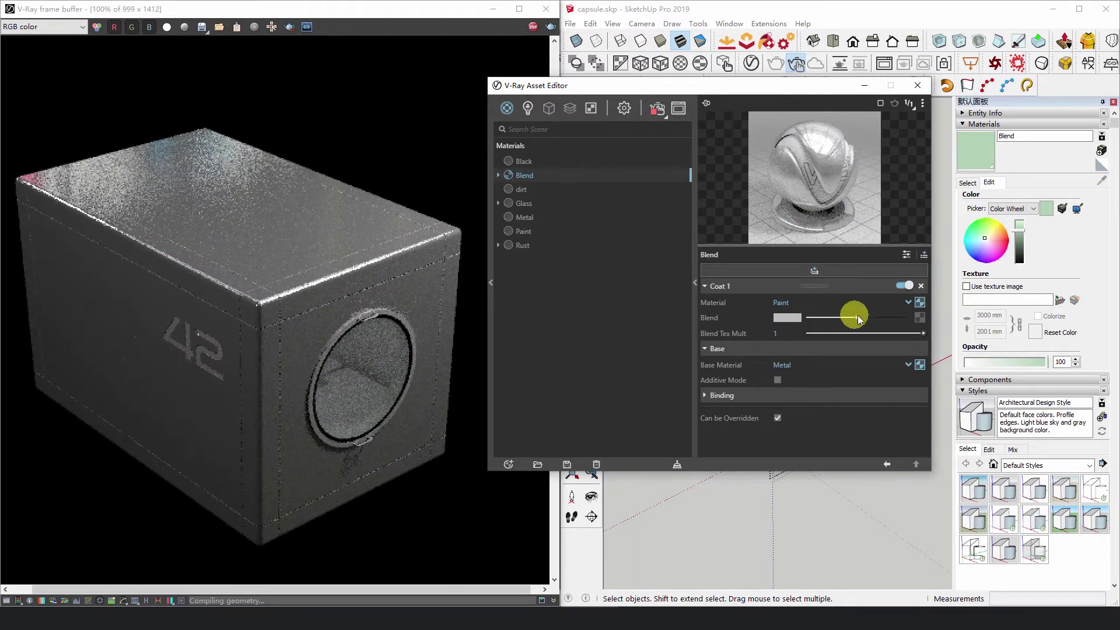
{"action": "left_click_drag", "start_coordinate": [855, 317], "coordinate": [915, 317]}
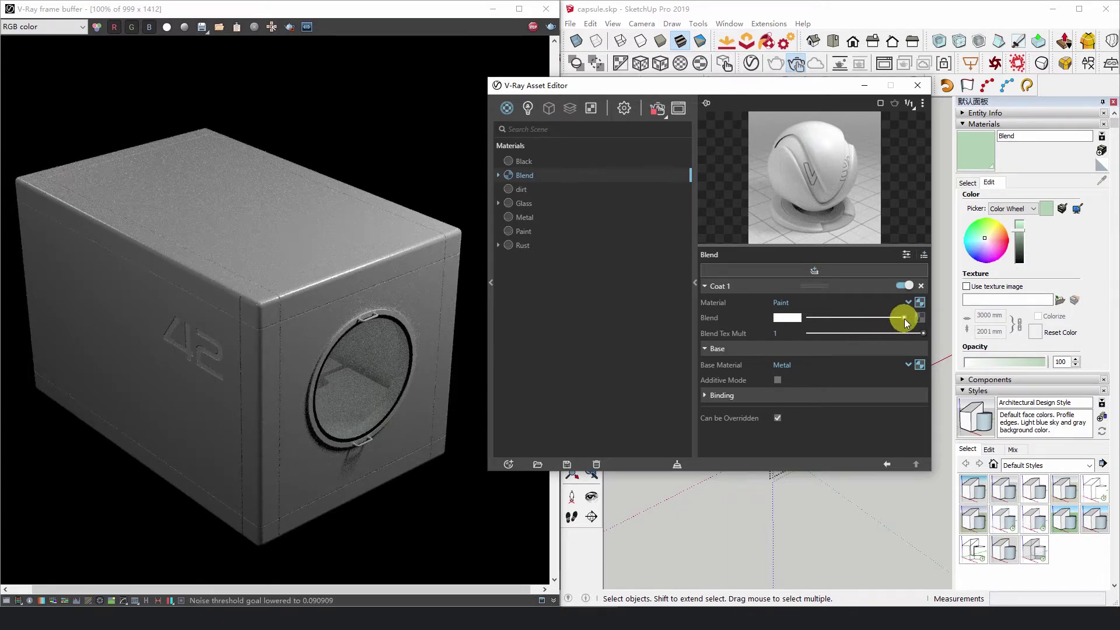
{"action": "left_click_drag", "start_coordinate": [905, 317], "coordinate": [816, 324]}
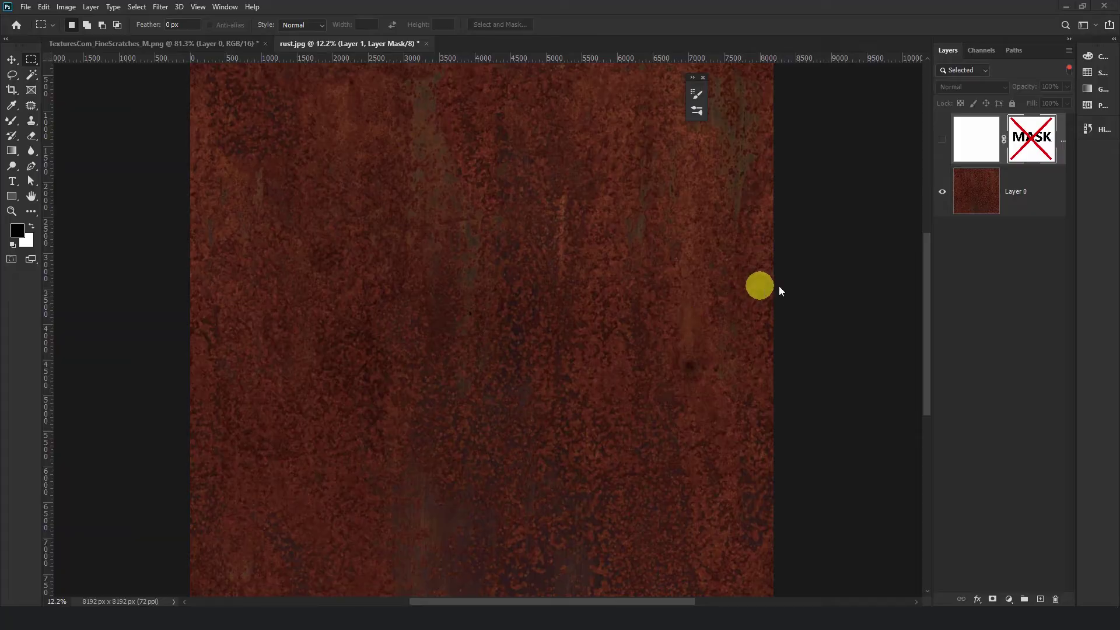
{"action": "left_click", "coordinate": [943, 142]}
{"action": "left_click", "coordinate": [1030, 142], "text": "shift"}
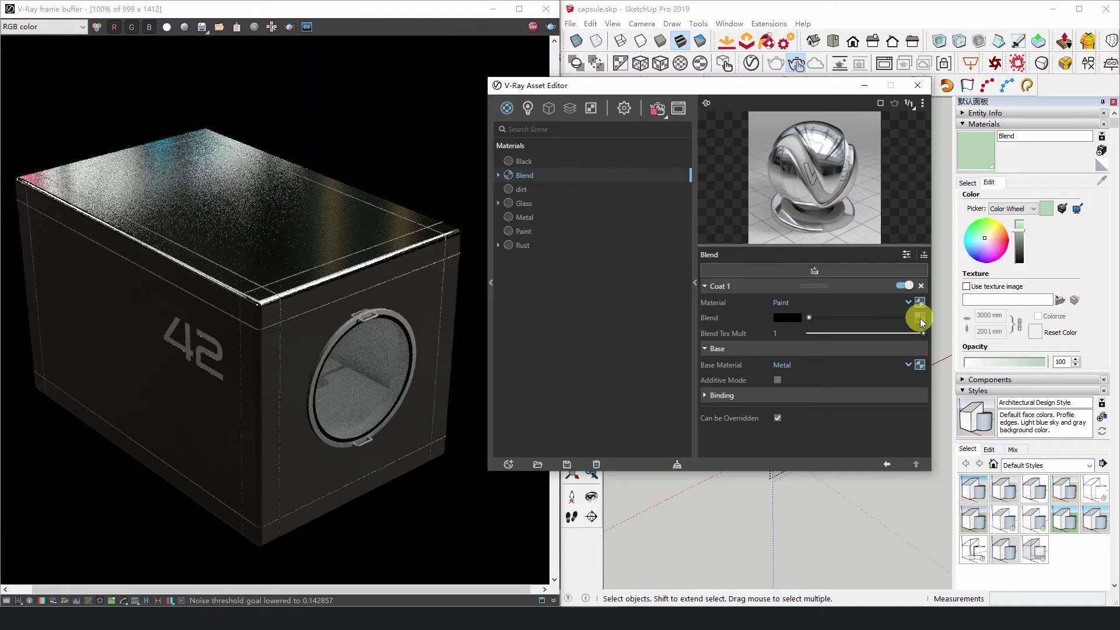
{"action": "left_click", "coordinate": [921, 317]}
- Load Scratches.jpg as the bitmap mask for the Paint coat
{"action": "left_click", "coordinate": [881, 121]}
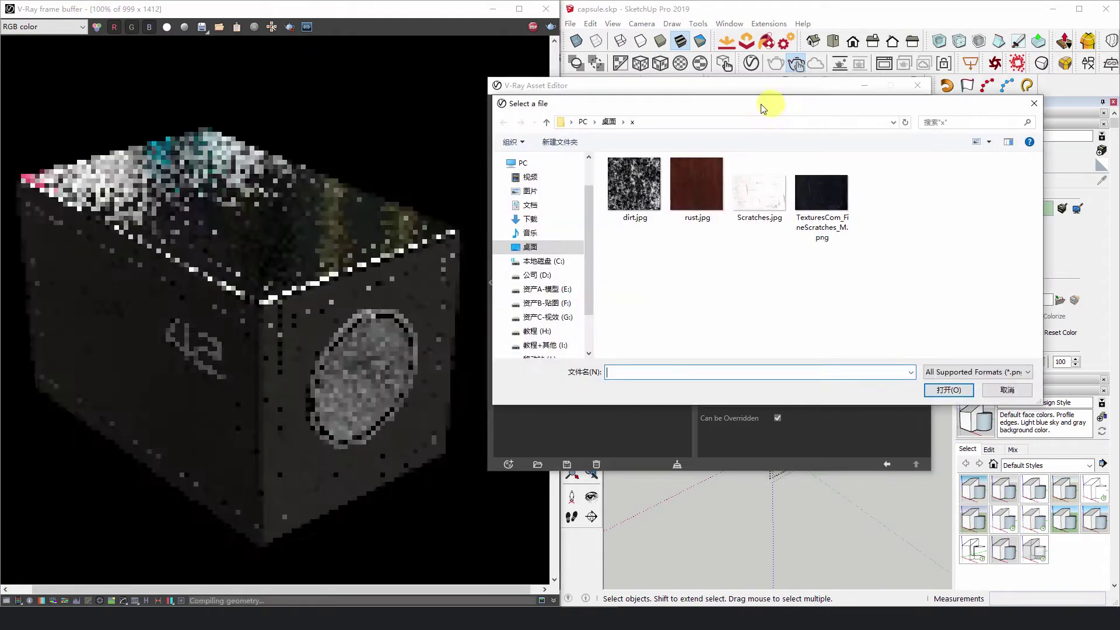
{"action": "left_click", "coordinate": [717, 218]}
{"action": "left_click", "coordinate": [902, 387]}
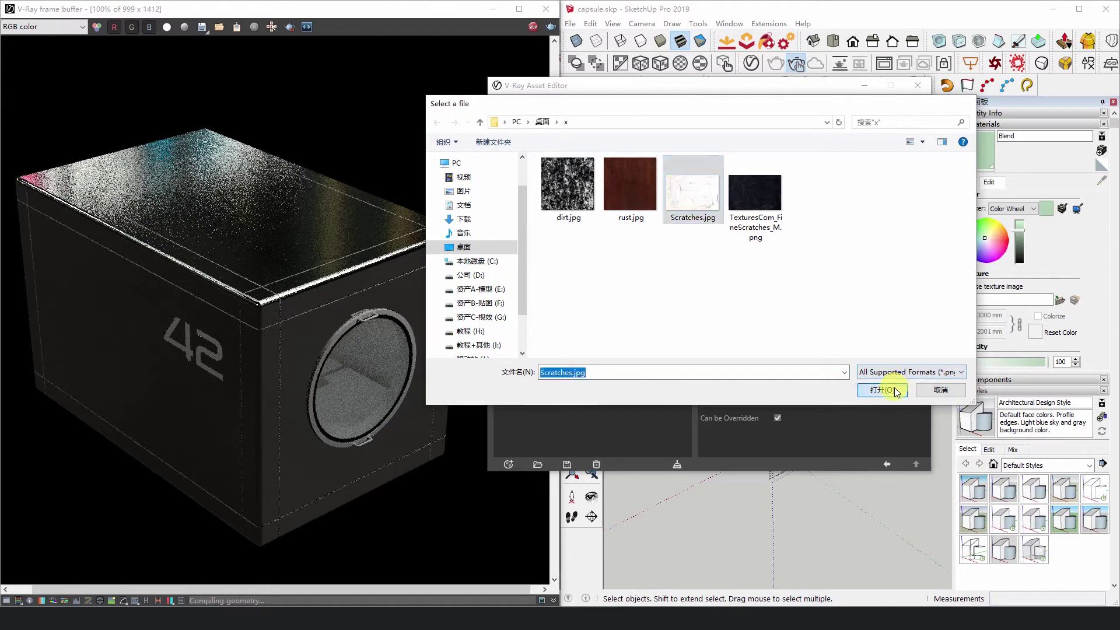
{"action": "left_click", "coordinate": [915, 464]}
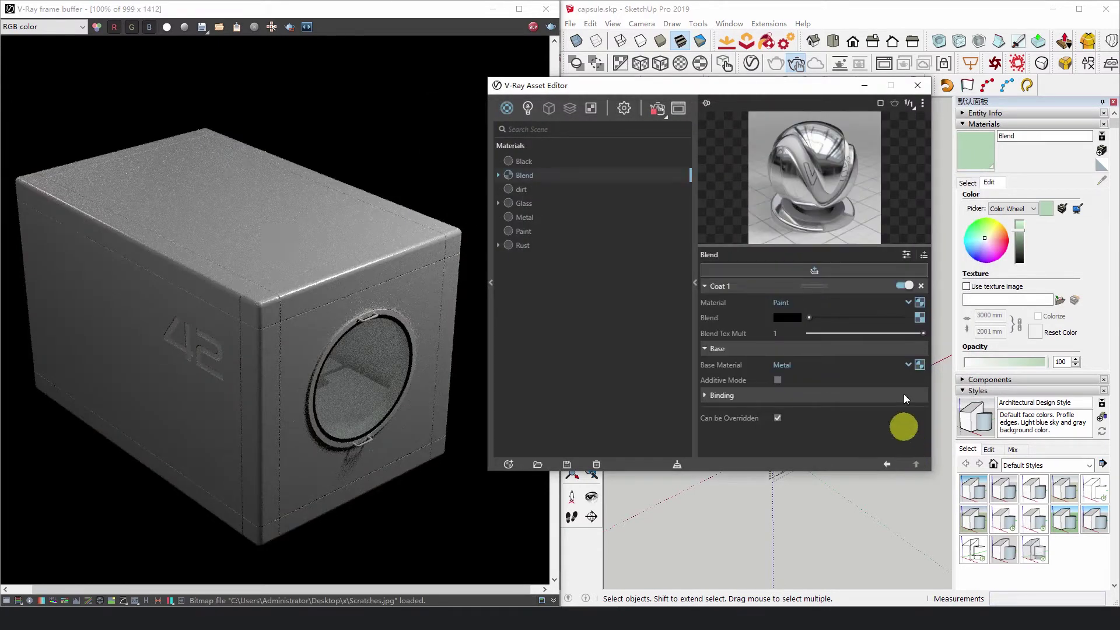
- Set texture binding to Custom mode, paste the bitmap as instance, width 3000 mm
{"action": "left_click", "coordinate": [721, 401]}
{"action": "left_click", "coordinate": [857, 413]}
{"action": "left_click", "coordinate": [803, 400]}
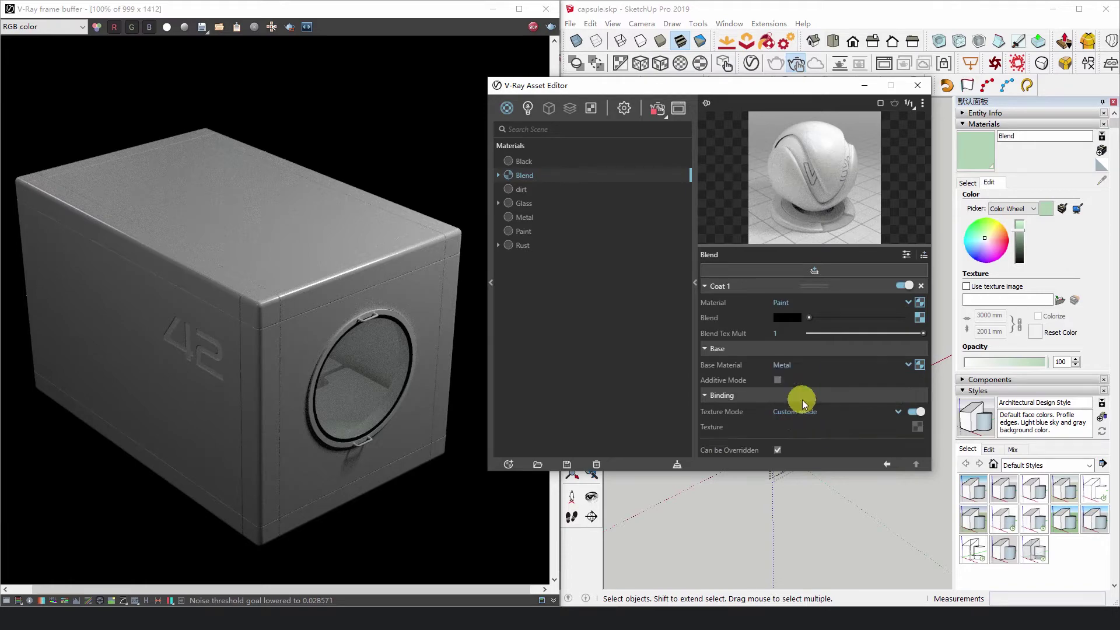
{"action": "right_click", "coordinate": [915, 427]}
{"action": "left_click", "coordinate": [892, 450]}
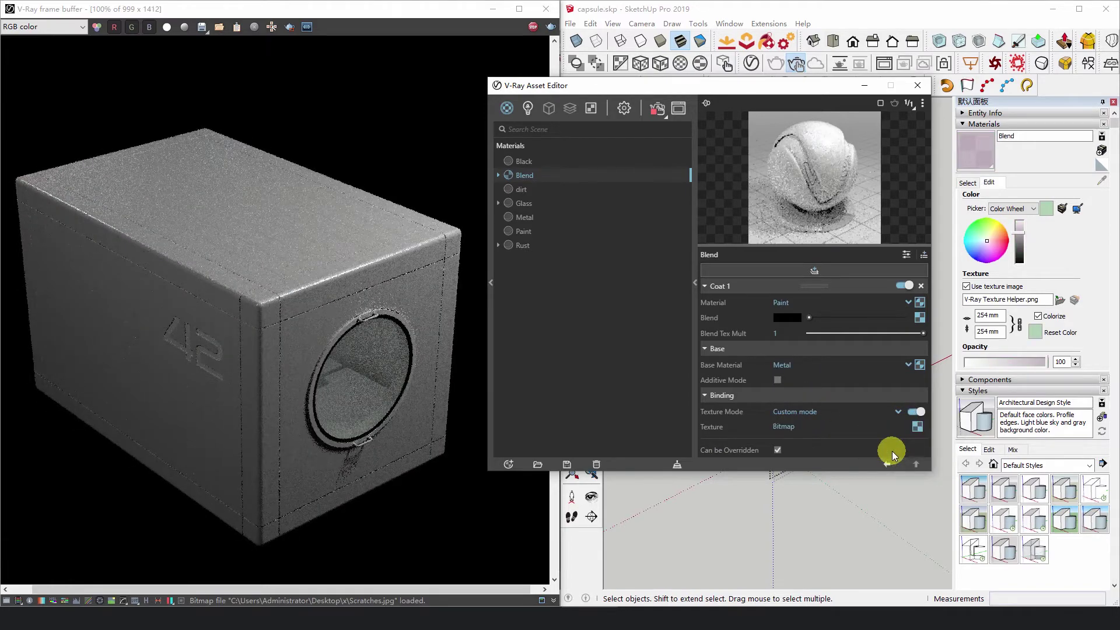
{"action": "left_click", "coordinate": [986, 315]}
{"action": "type", "text": "3000"}
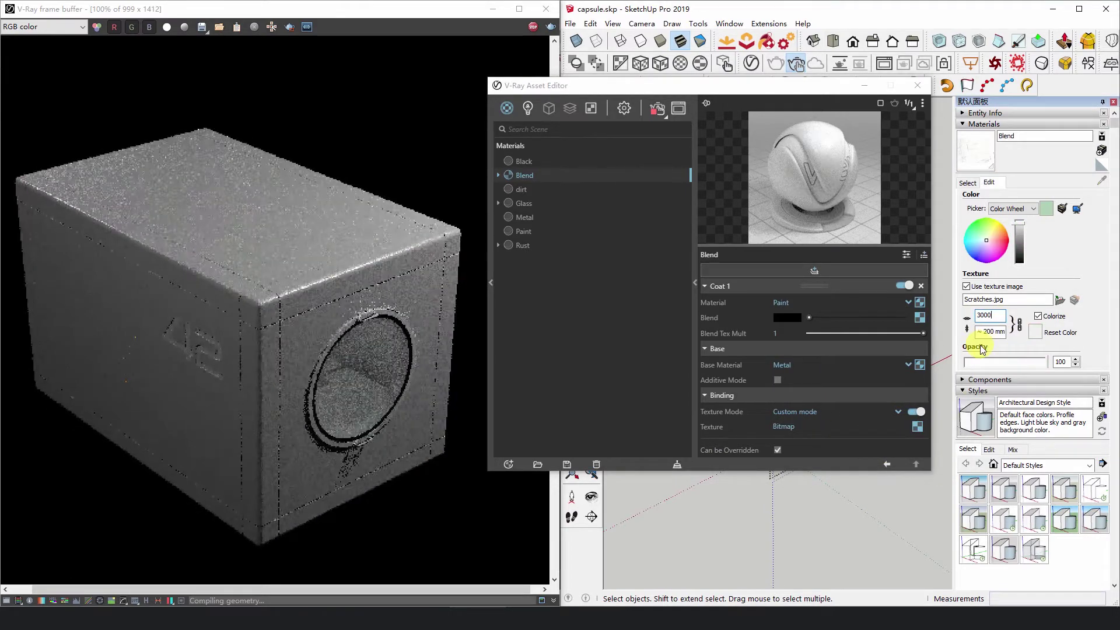
- Close the material editor and orbit the capsule corners to check the scratches
{"action": "left_click", "coordinate": [915, 87]}
{"action": "scroll", "coordinate": [765, 367], "scroll_direction": "up", "scroll_amount": 8}
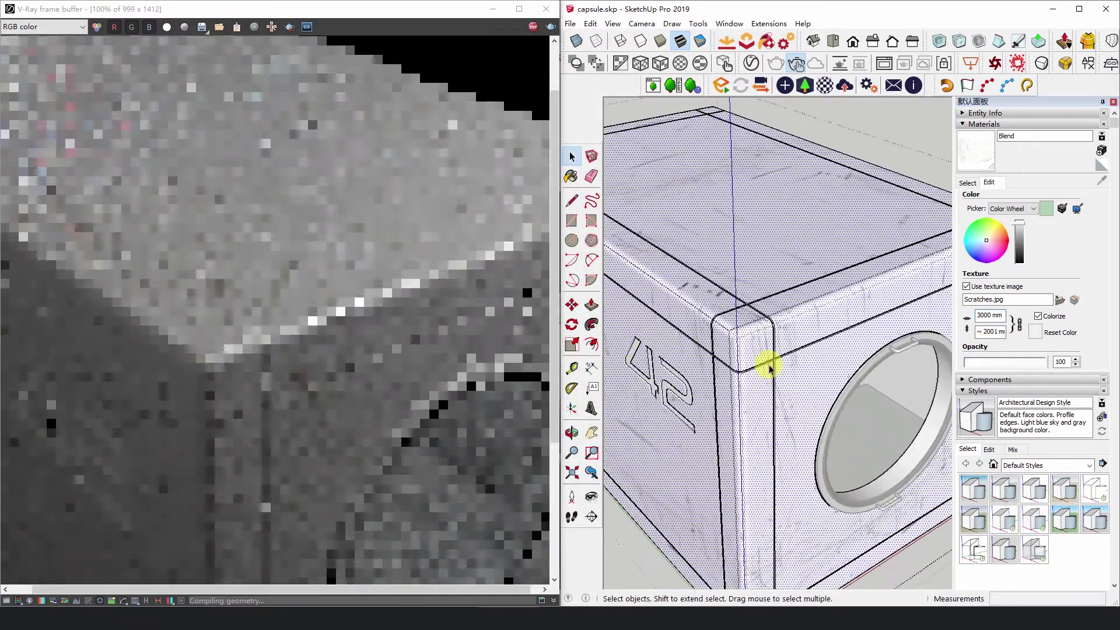
{"action": "mouse_move", "coordinate": [775, 405]}
{"action": "middle_mouse_down"}
{"action": "mouse_move", "coordinate": [755, 225]}
{"action": "mouse_move", "coordinate": [791, 300]}
{"action": "mouse_move", "coordinate": [773, 244]}
{"action": "mouse_move", "coordinate": [765, 309]}
{"action": "mouse_move", "coordinate": [765, 253]}
{"action": "mouse_move", "coordinate": [811, 296]}
{"action": "mouse_move", "coordinate": [773, 440]}
{"action": "mouse_move", "coordinate": [762, 438]}
{"action": "middle_mouse_up"}
{"action": "scroll", "coordinate": [811, 295], "scroll_direction": "down", "scroll_amount": 3}
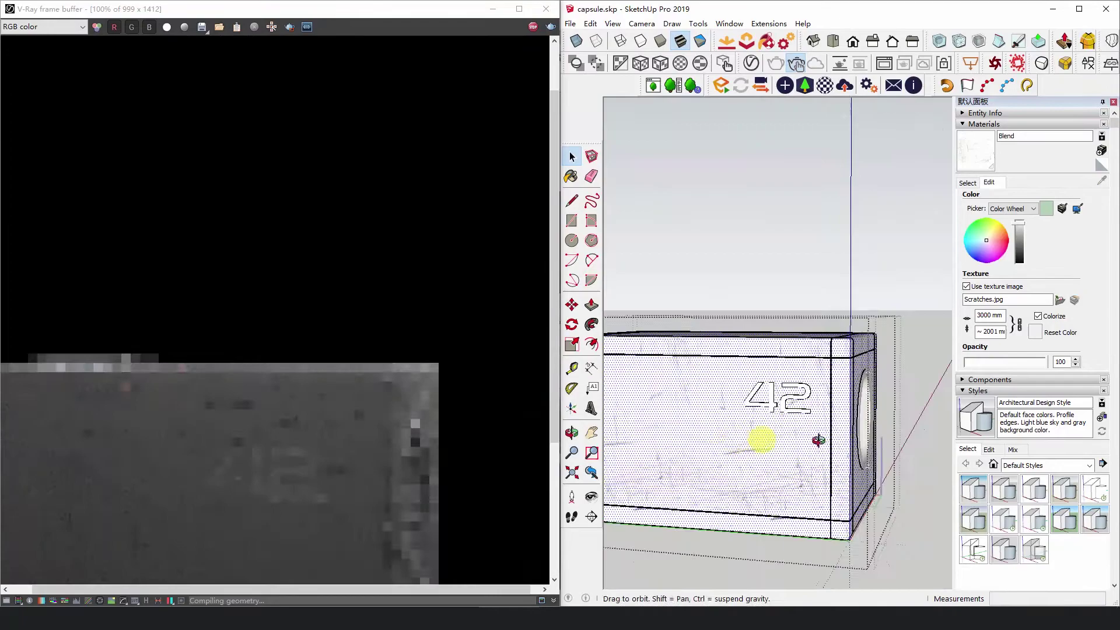
{"action": "scroll", "coordinate": [781, 367], "scroll_direction": "up", "scroll_amount": 3}
{"action": "mouse_move", "coordinate": [780, 366]}
{"action": "middle_mouse_down"}
{"action": "mouse_move", "coordinate": [782, 393]}
{"action": "mouse_move", "coordinate": [808, 343]}
{"action": "mouse_move", "coordinate": [780, 414]}
{"action": "mouse_move", "coordinate": [790, 342]}
{"action": "mouse_move", "coordinate": [728, 330]}
{"action": "mouse_move", "coordinate": [798, 332]}
{"action": "mouse_move", "coordinate": [750, 332]}
{"action": "middle_mouse_up"}
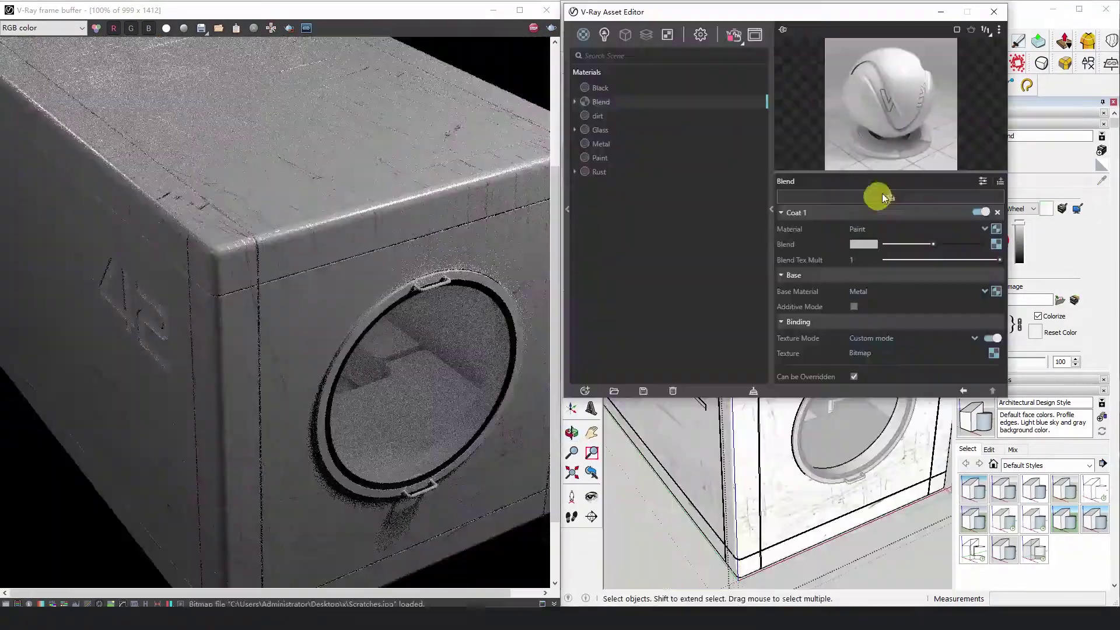
- Add a second coat to the Blend material using Rust
{"action": "left_click", "coordinate": [884, 197]}
{"action": "left_click", "coordinate": [959, 227]}
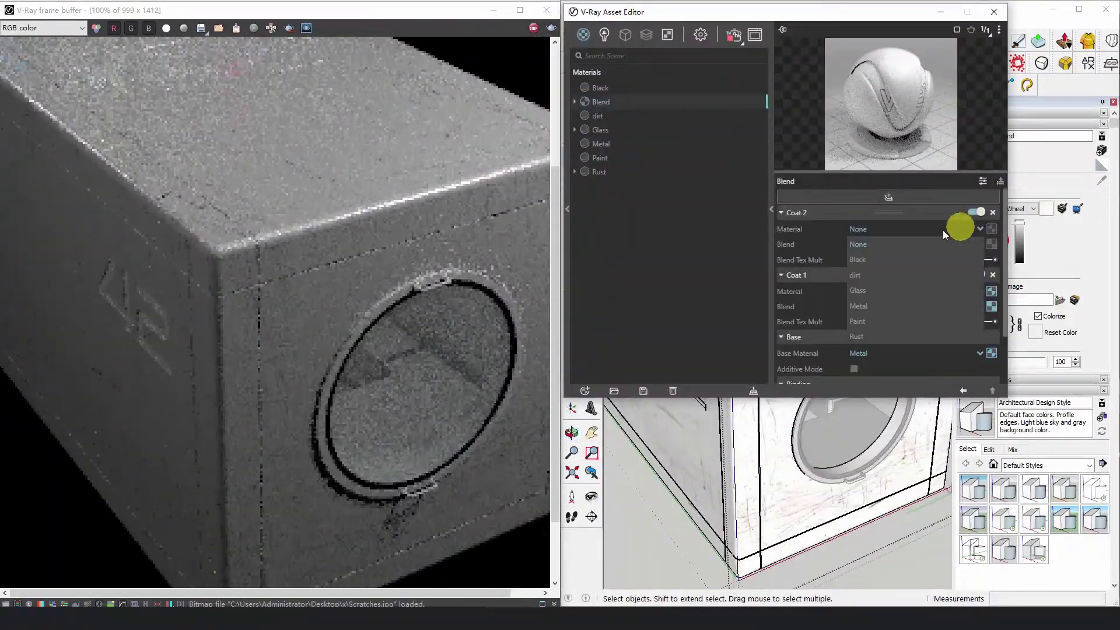
{"action": "left_click", "coordinate": [862, 337]}
{"action": "left_click", "coordinate": [992, 244]}
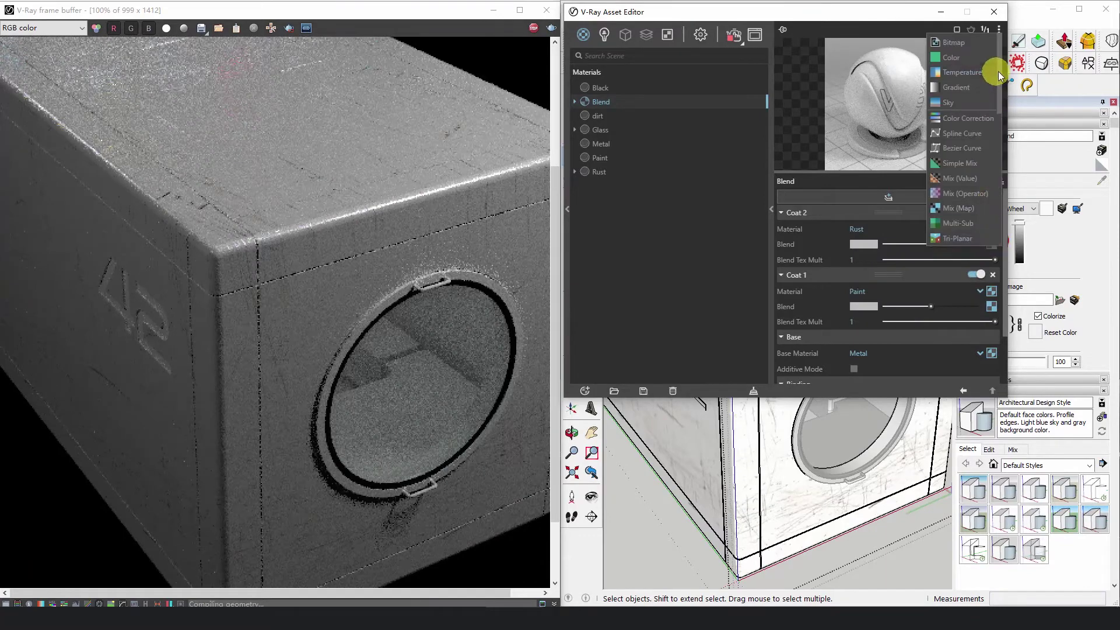
{"action": "left_click_drag", "start_coordinate": [999, 71], "coordinate": [1003, 245]}
- Mask the Rust coat with a Curvature map fed by the dirt.jpg bitmap
{"action": "left_click", "coordinate": [971, 238]}
{"action": "left_click", "coordinate": [985, 212]}
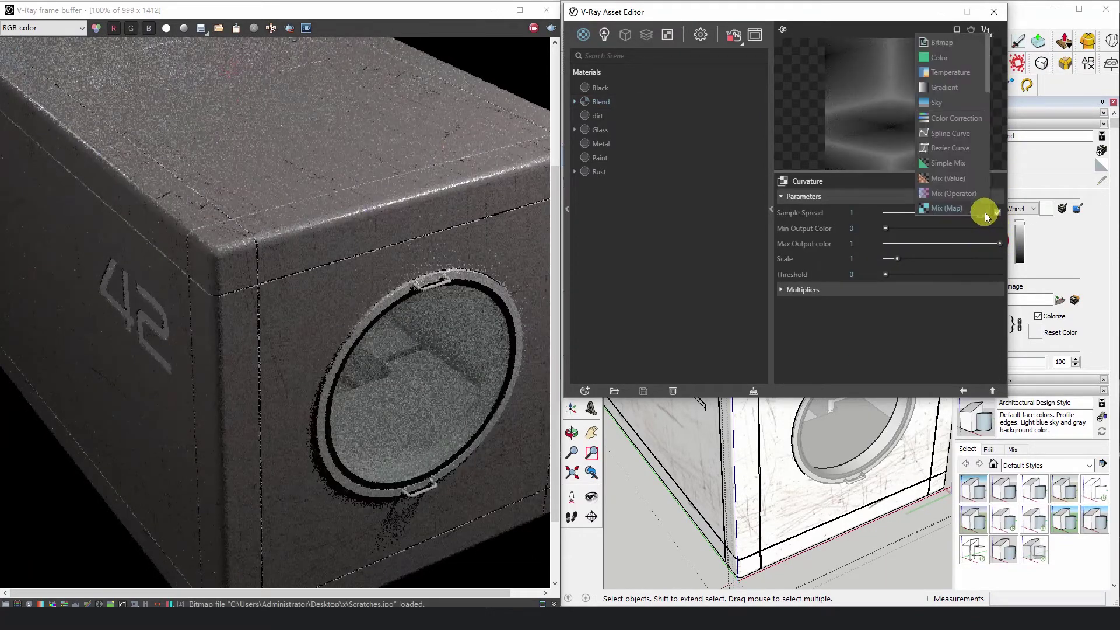
{"action": "left_click", "coordinate": [963, 44]}
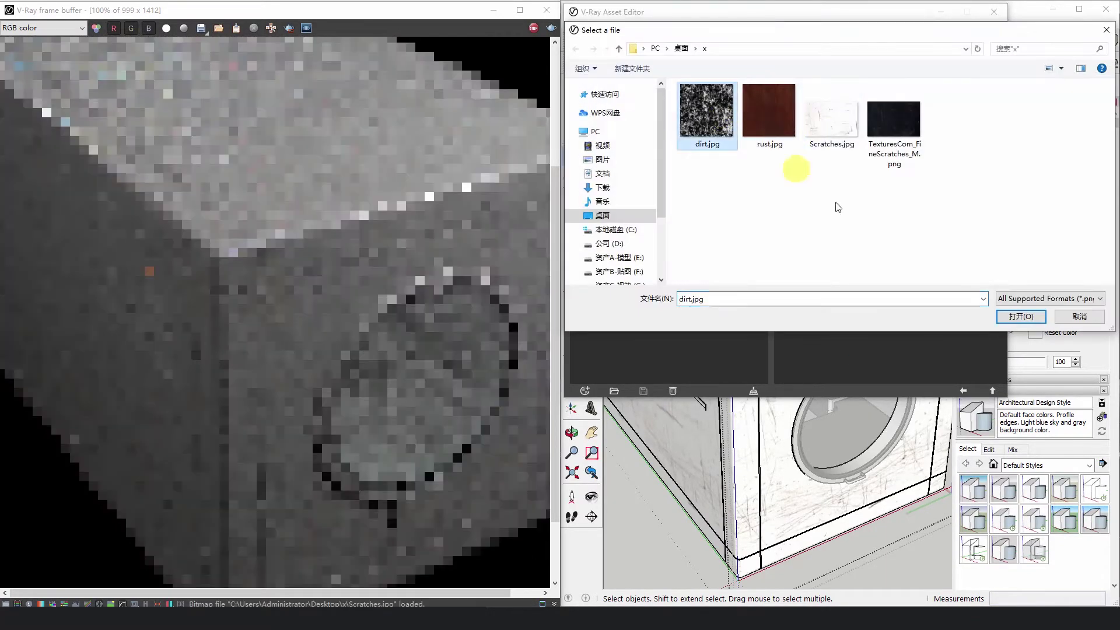
{"action": "left_click", "coordinate": [1032, 317]}
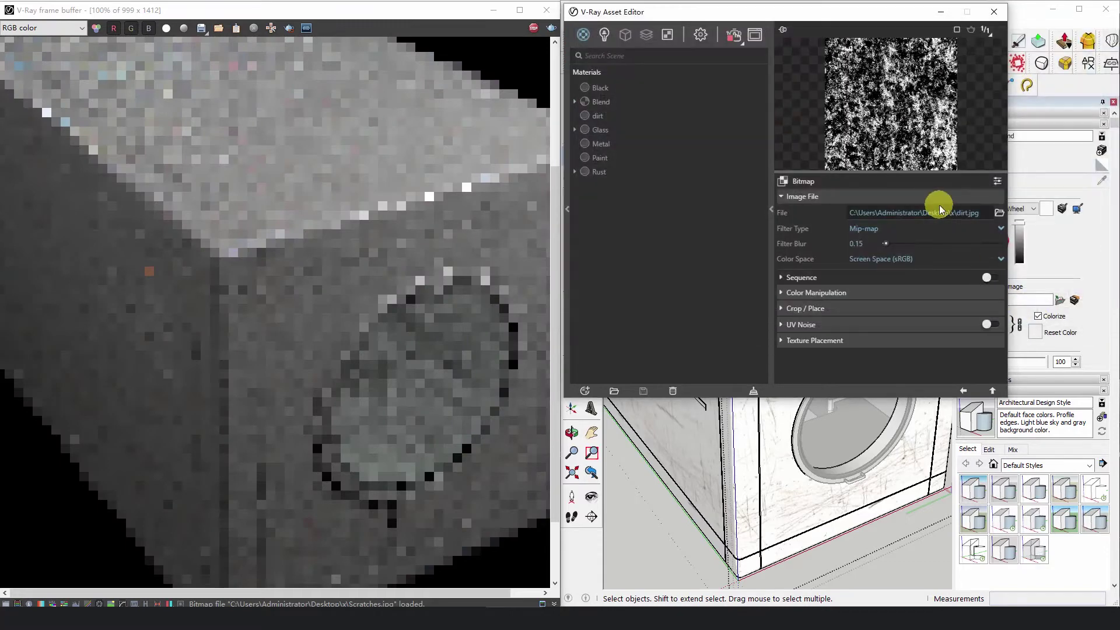
{"action": "left_click", "coordinate": [992, 390]}
- Set the curvature Max Output color to 30 and lower its Scale to 0.2
{"action": "left_click", "coordinate": [856, 243]}
{"action": "type", "text": "30"}
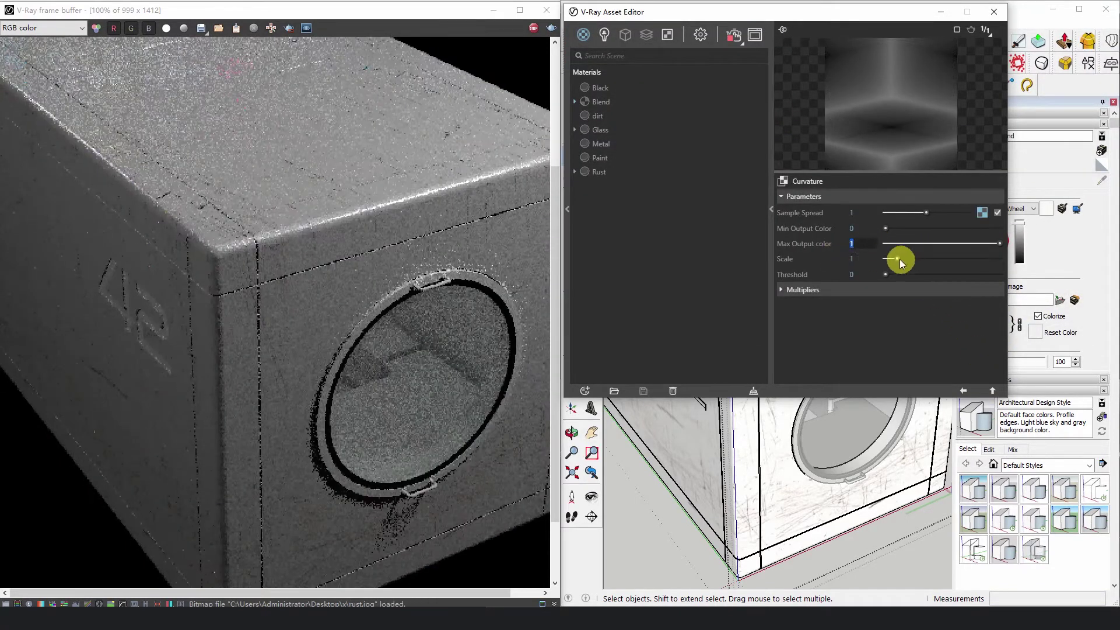
{"action": "key", "text": "Return"}
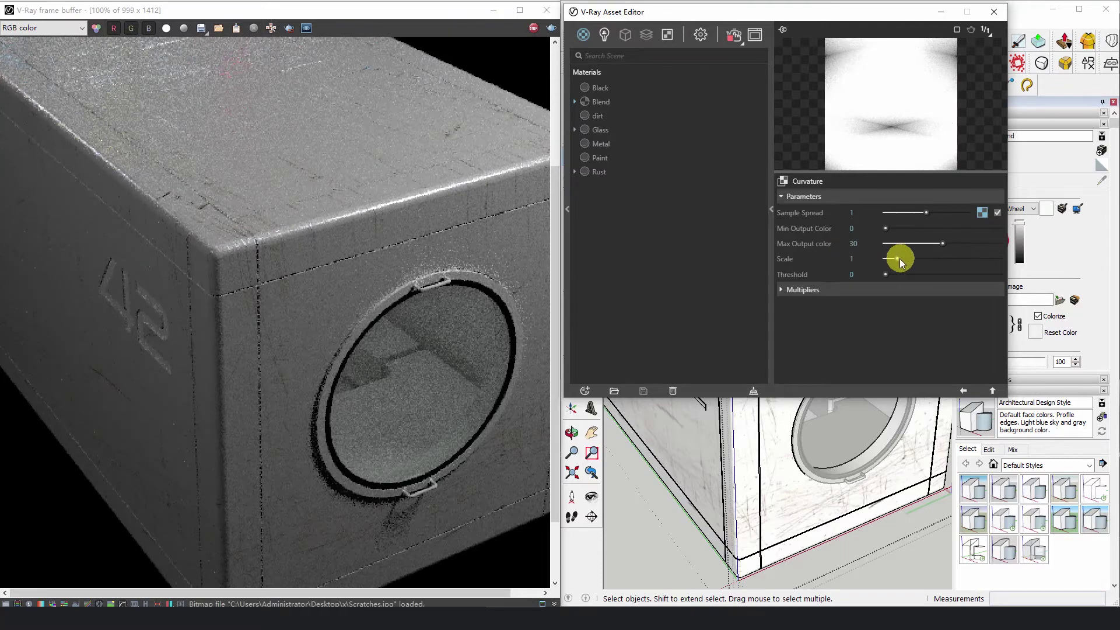
{"action": "left_click_drag", "start_coordinate": [899, 259], "coordinate": [889, 260]}
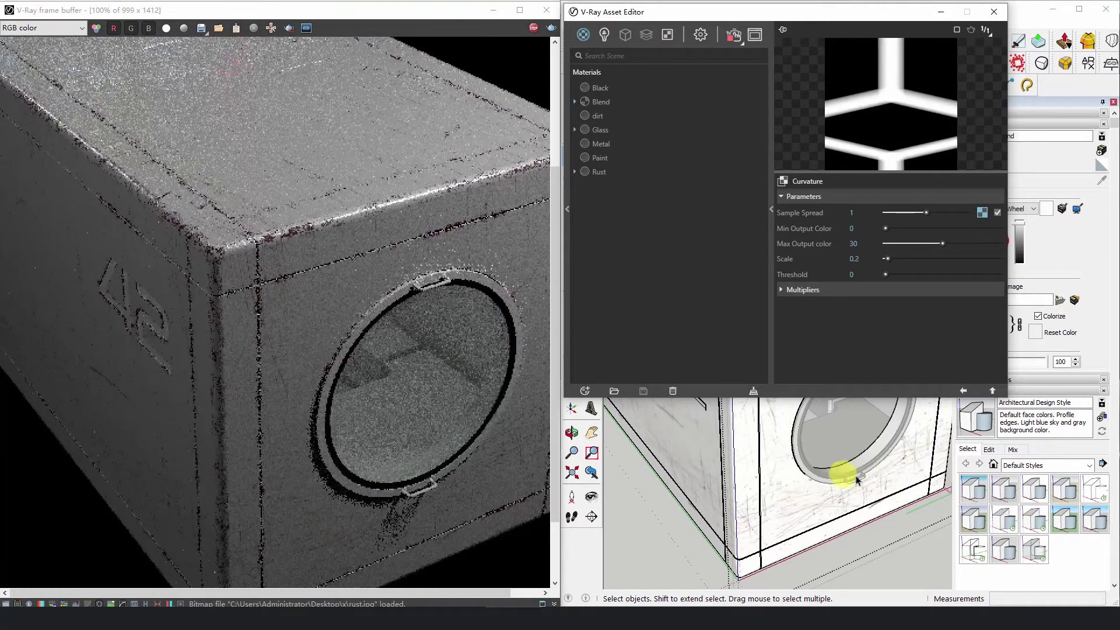
- Close the editor and orbit around the capsule to check the rust-worn edges
{"action": "scroll", "coordinate": [873, 470], "scroll_direction": "up", "scroll_amount": 3}
{"action": "mouse_move", "coordinate": [873, 470]}
{"action": "middle_mouse_down"}
{"action": "mouse_move", "coordinate": [768, 496]}
{"action": "mouse_move", "coordinate": [763, 470]}
{"action": "mouse_move", "coordinate": [788, 461]}
{"action": "middle_mouse_up"}
{"action": "left_click", "coordinate": [1004, 14]}
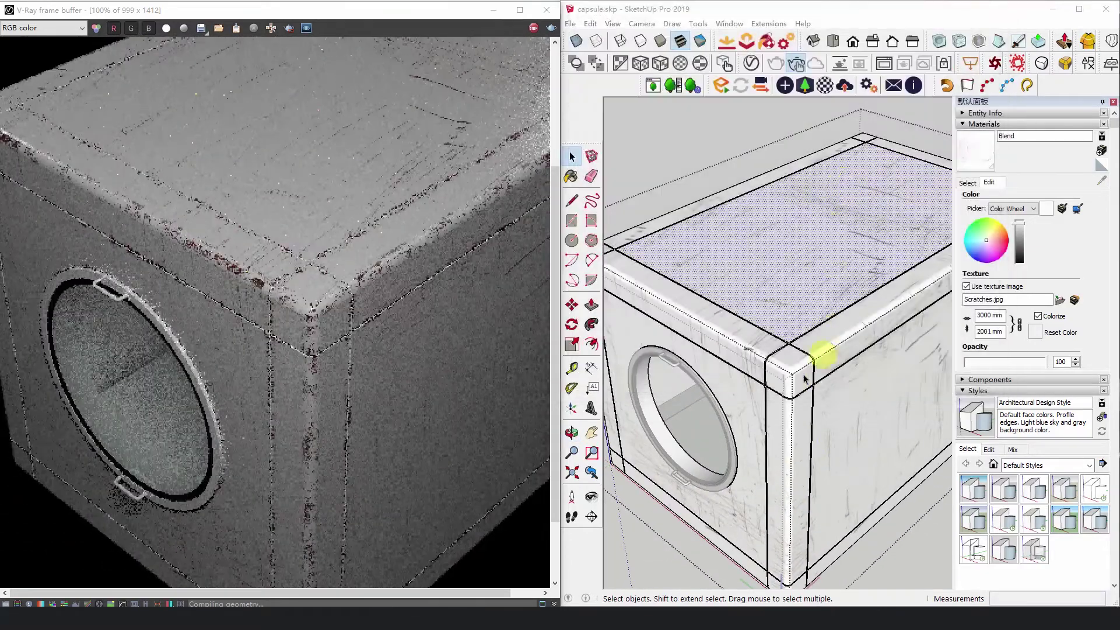
{"action": "scroll", "coordinate": [818, 370], "scroll_direction": "up", "scroll_amount": 3}
{"action": "middle_click_drag", "start_coordinate": [800, 380], "coordinate": [860, 392]}
{"action": "scroll", "coordinate": [860, 392], "scroll_direction": "up", "scroll_amount": 2}
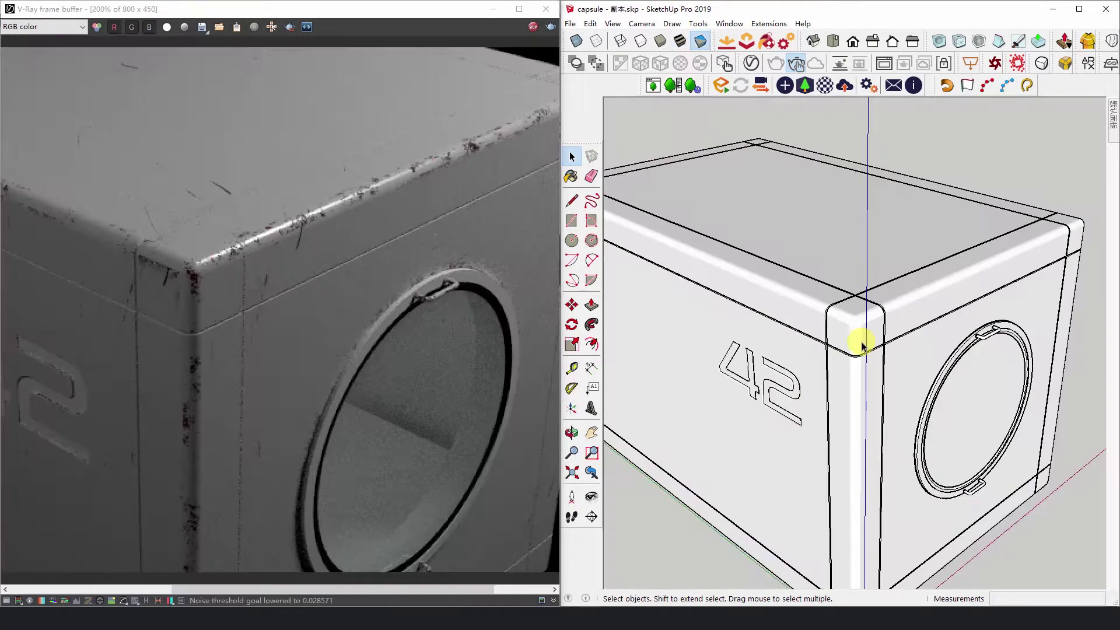
- Orbit and zoom the capsule view to bring its porthole to the left
{"action": "scroll", "coordinate": [858, 332], "scroll_direction": "down", "scroll_amount": 5}
{"action": "mouse_move", "coordinate": [841, 338]}
{"action": "middle_mouse_down"}
{"action": "mouse_move", "coordinate": [917, 325]}
{"action": "mouse_move", "coordinate": [725, 362]}
{"action": "mouse_move", "coordinate": [825, 318]}
{"action": "mouse_move", "coordinate": [887, 405]}
{"action": "mouse_move", "coordinate": [884, 371]}
{"action": "mouse_move", "coordinate": [861, 368]}
{"action": "middle_mouse_up"}
{"action": "scroll", "coordinate": [884, 371], "scroll_direction": "up", "scroll_amount": 3}
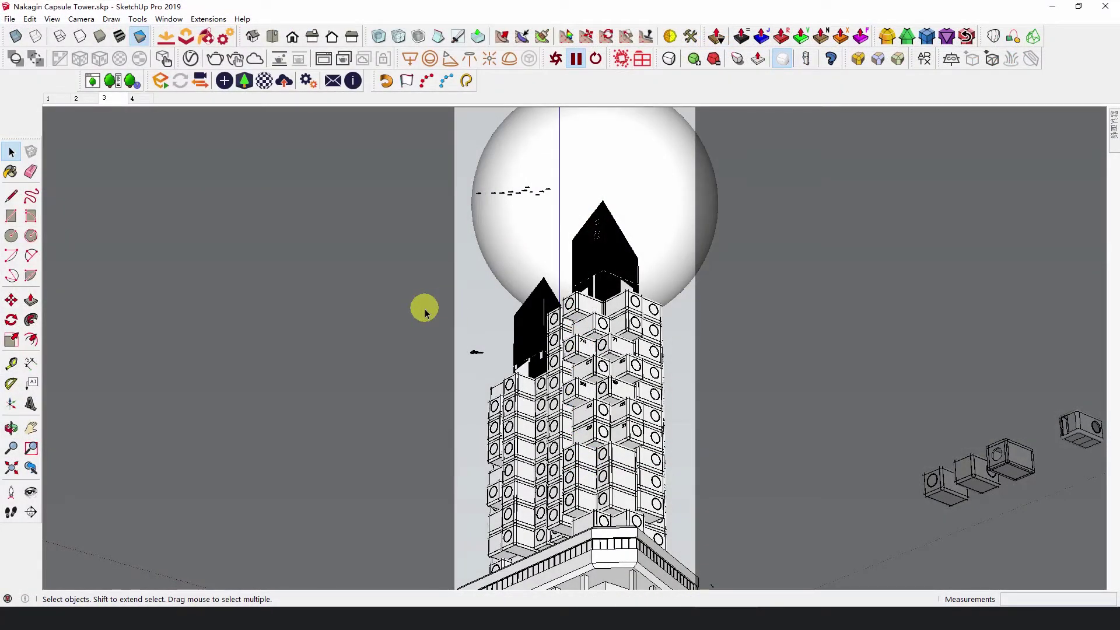
- Select the group containing the giant white planet sphere and spaceships
{"action": "left_click", "coordinate": [537, 239]}
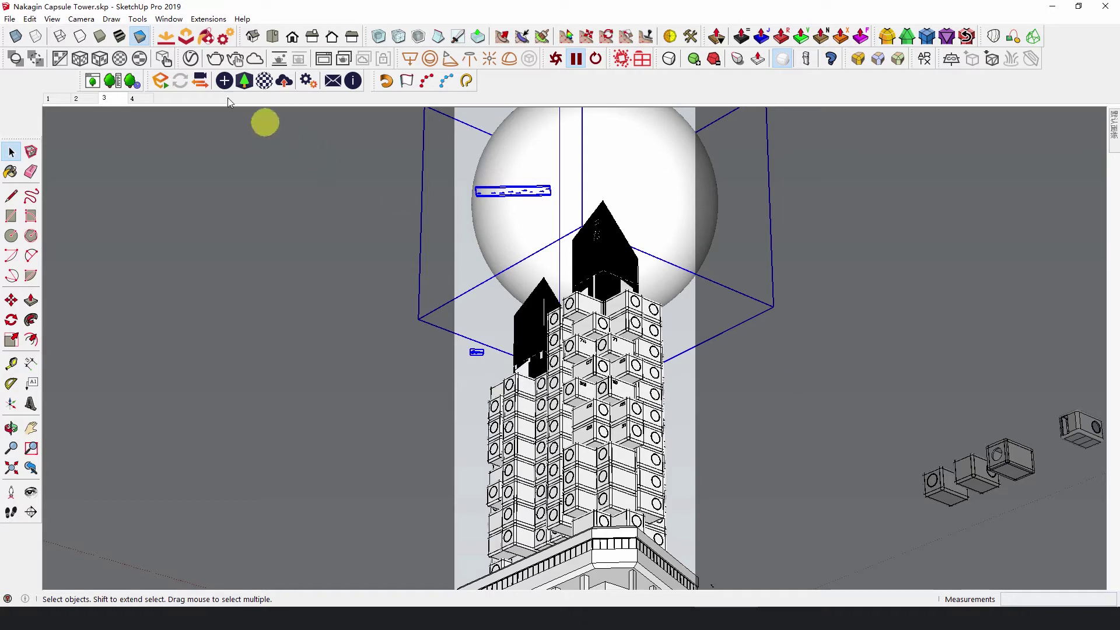
- Start a V-Ray render of the tower view in a 1000 × 2000 frame buffer
{"action": "left_click", "coordinate": [236, 59]}
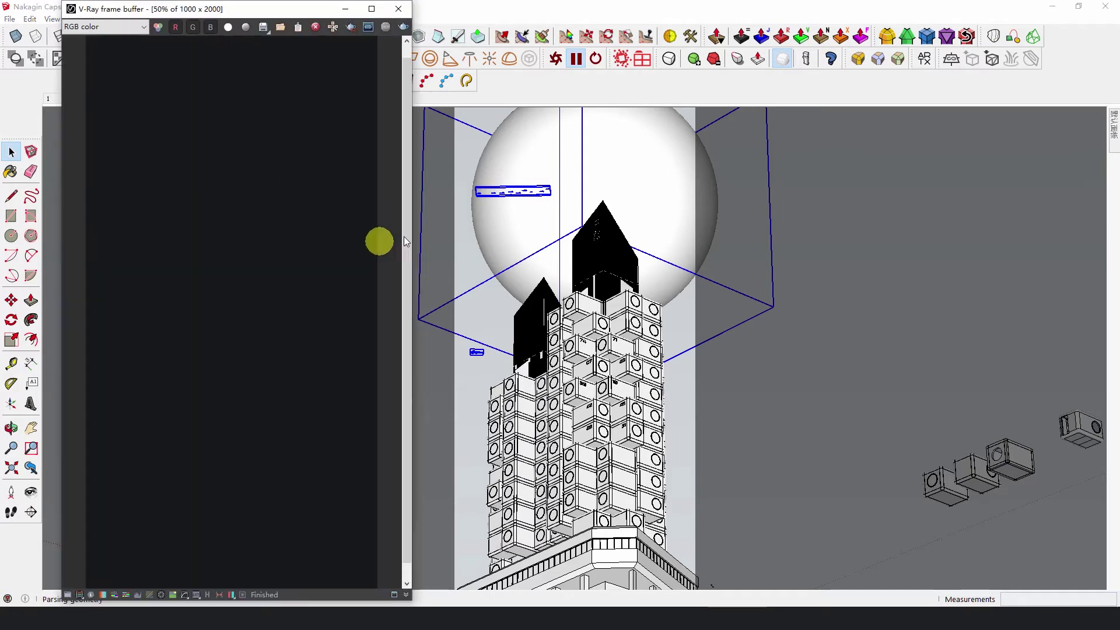